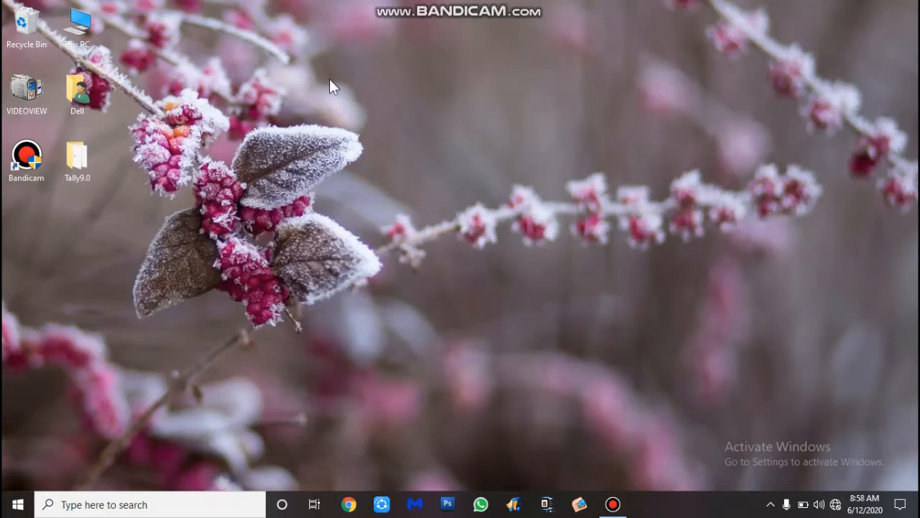
Launch Tally 9 and close the loaded company to start creating a new company
{"action": "double_click", "coordinate": [69, 167]}
{"action": "double_click", "coordinate": [165, 170]}
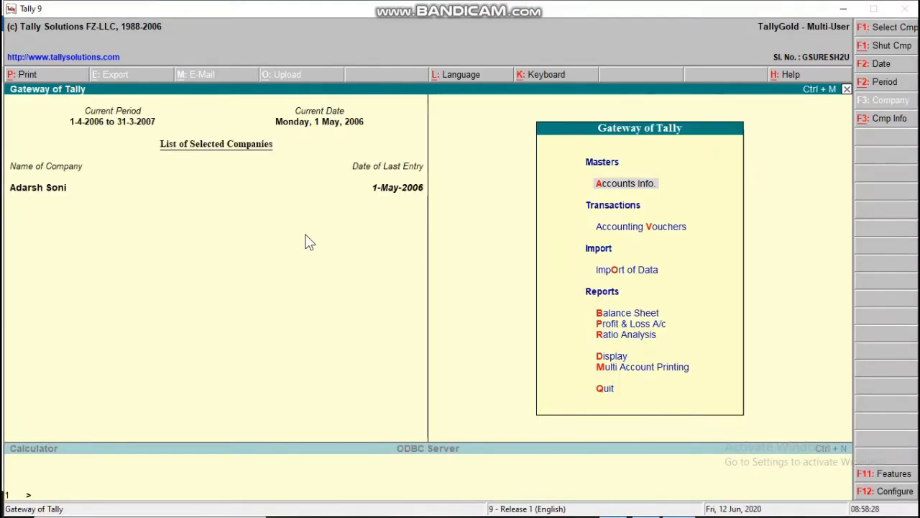
{"action": "key", "text": "alt+F1"}
{"action": "key", "text": "Down"}
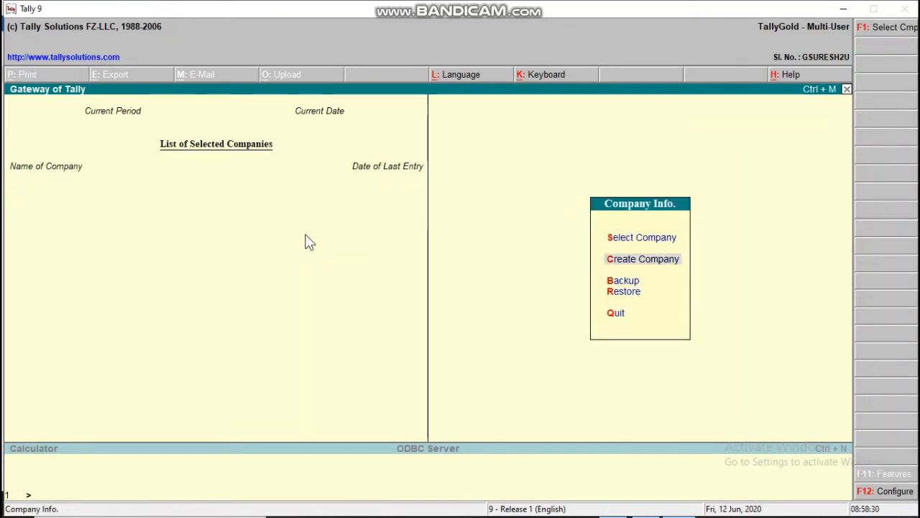
{"action": "key", "text": "Return"}
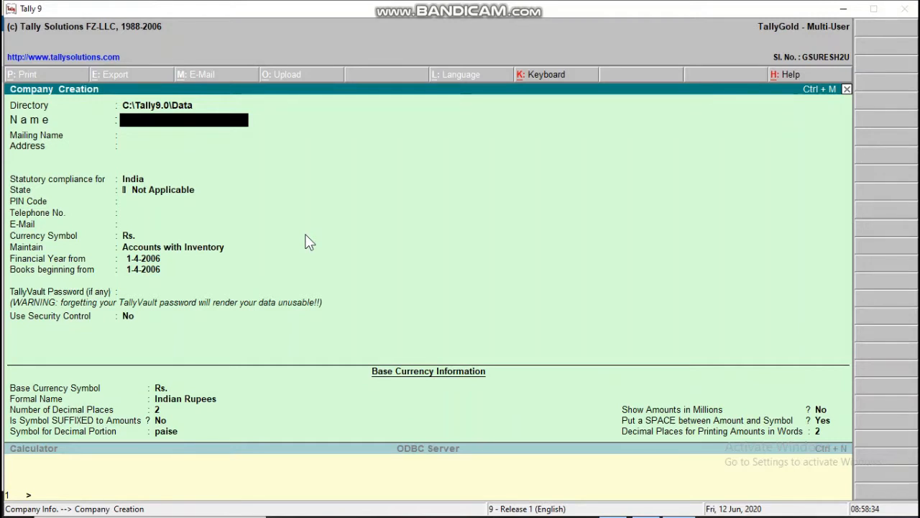
Name the new company Pvt Lmt 2, keep the same mailing name and leave the address blank
{"action": "type", "text": "Pvt Lmt 2"}
{"action": "key", "text": "Return"}
{"action": "key", "text": "Return"}
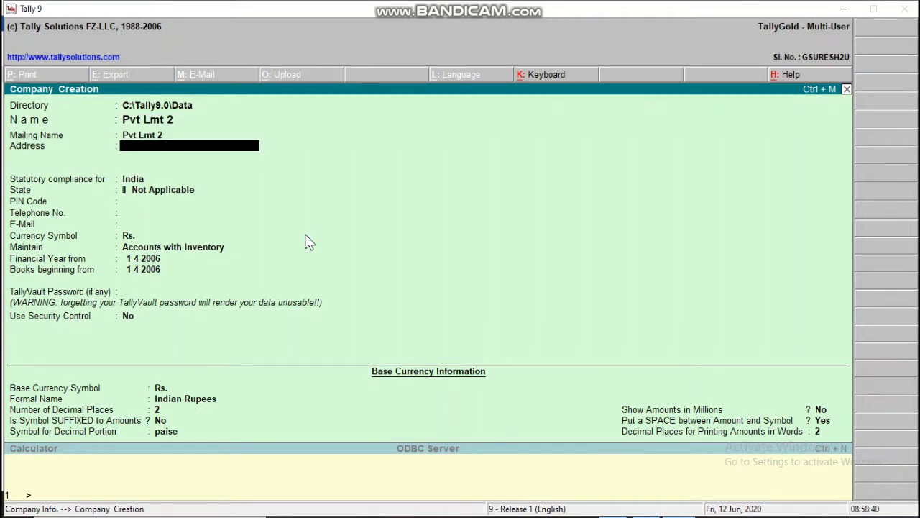
{"action": "key", "text": "Return"}
{"action": "key", "text": "Return"}
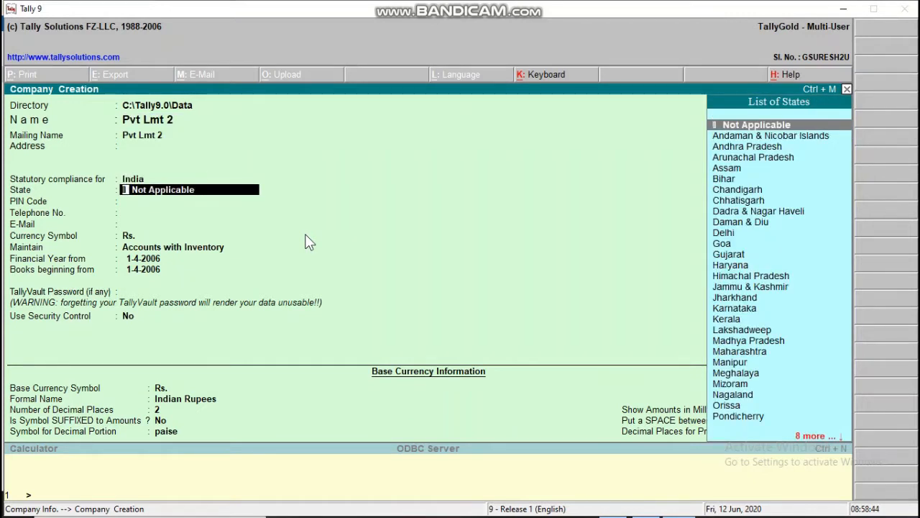
Set the company's state to Uttar Pradesh and maintain Accounts with Inventory, leaving the contact fields blank
{"action": "type", "text": "U"}
{"action": "key", "text": "Down"}
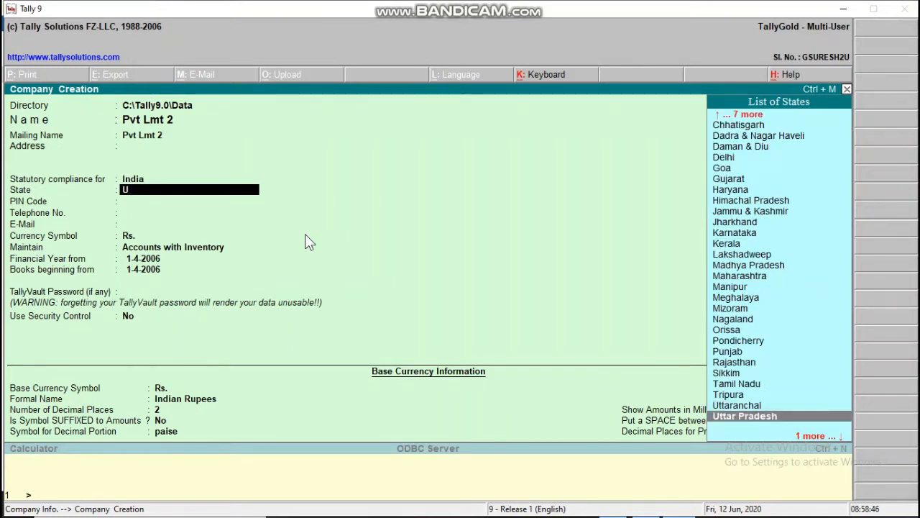
{"action": "key", "text": "Return"}
{"action": "key", "text": "Return"}
{"action": "key", "text": "Return"}
{"action": "key", "text": "Return"}
{"action": "key", "text": "Return"}
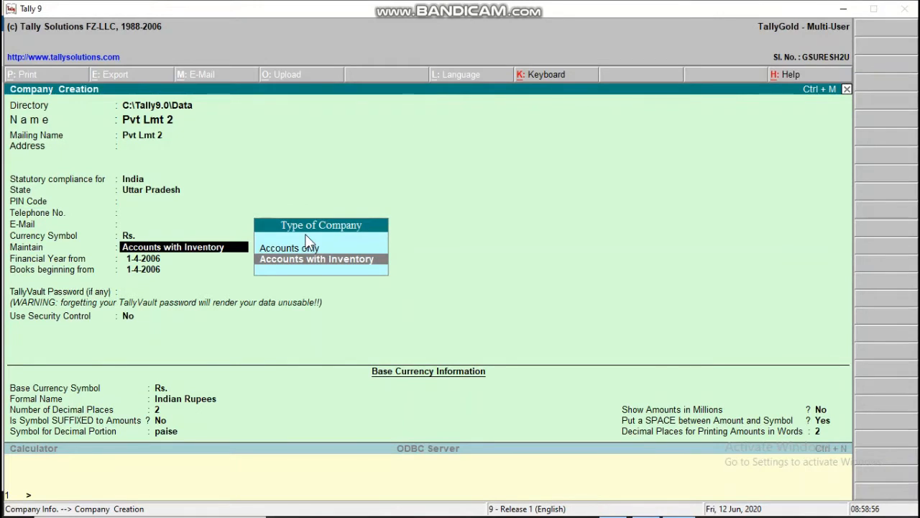
{"action": "key", "text": "Return"}
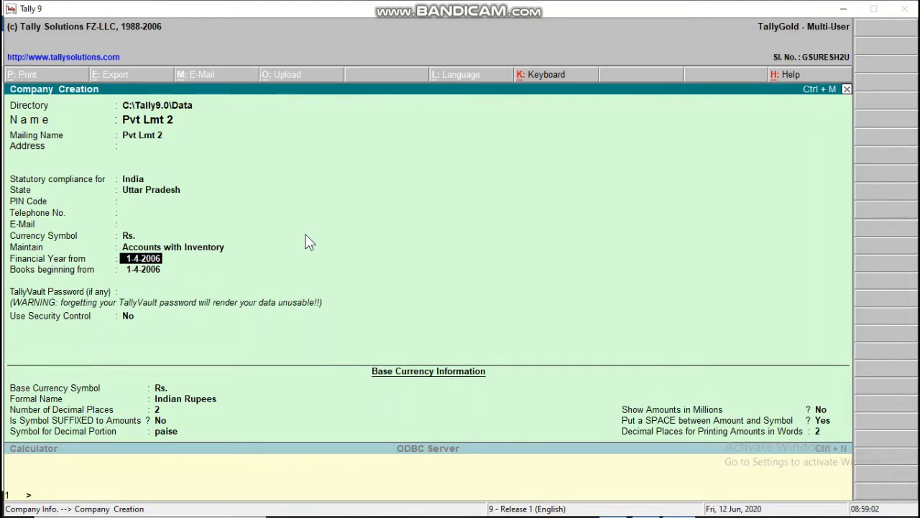
Set the company's financial year and books beginning date to 1-4-2020
{"action": "type", "text": "1/"}
{"action": "type", "text": "4/2020"}
{"action": "key", "text": "Return"}
{"action": "key", "text": "Return"}
{"action": "key", "text": "Return"}
{"action": "key", "text": "Return"}
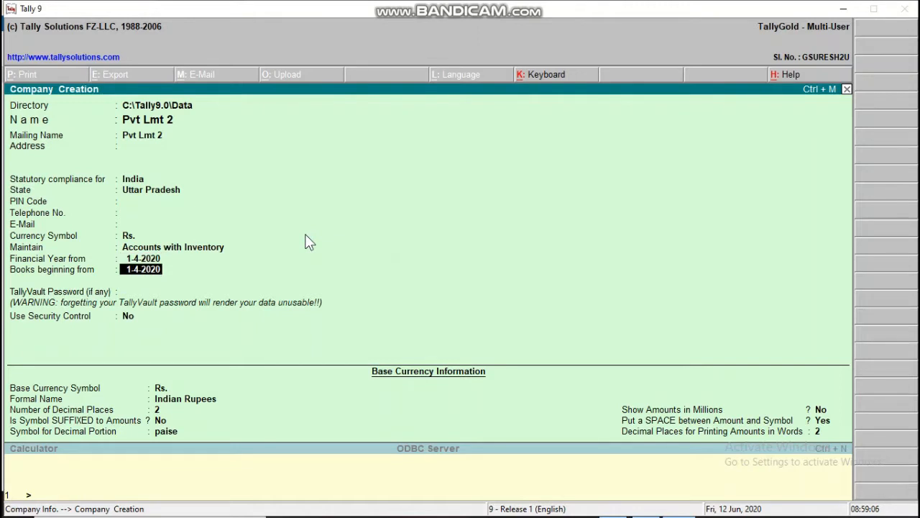
Keep the default security and base currency settings and save the new company
{"action": "key", "text": "Return"}
{"action": "key", "text": "Return"}
{"action": "key", "text": "Return"}
{"action": "key", "text": "Return"}
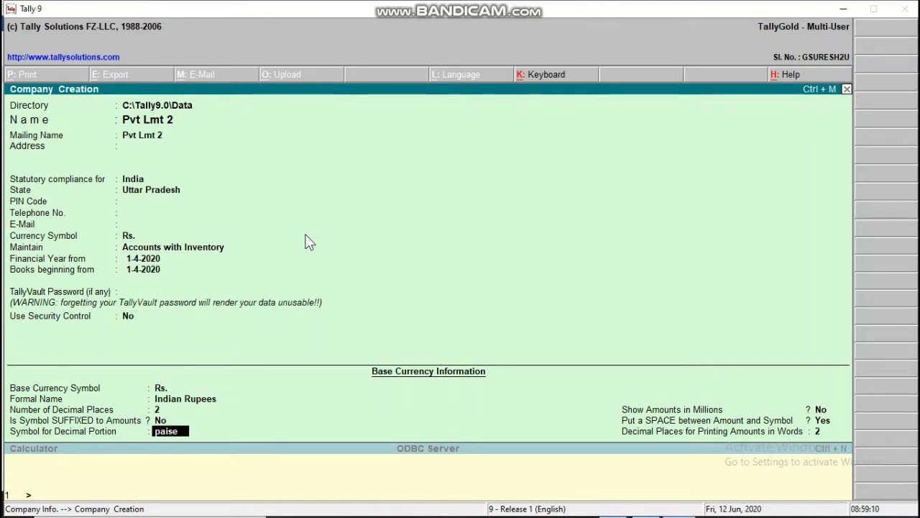
{"action": "key", "text": "Return"}
{"action": "key", "text": "Return"}
{"action": "key", "text": "Return"}
{"action": "key", "text": "Return"}
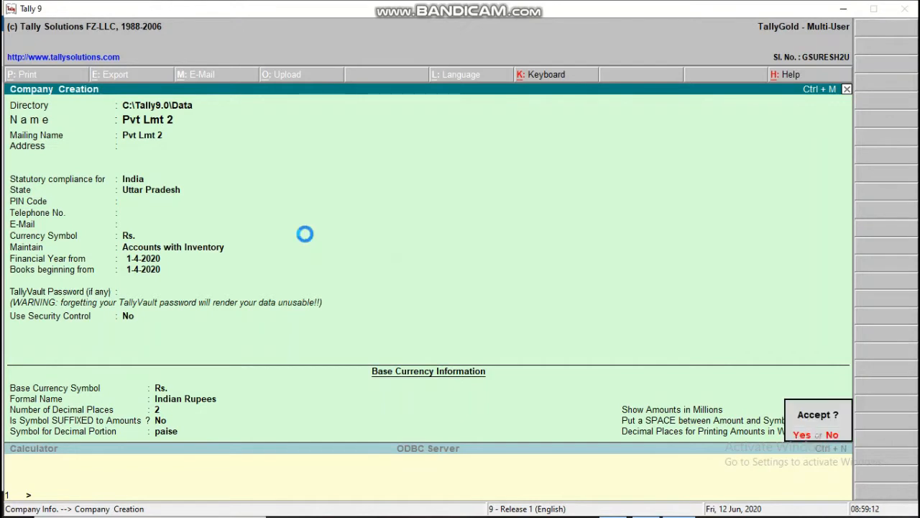
{"action": "key", "text": "Return"}
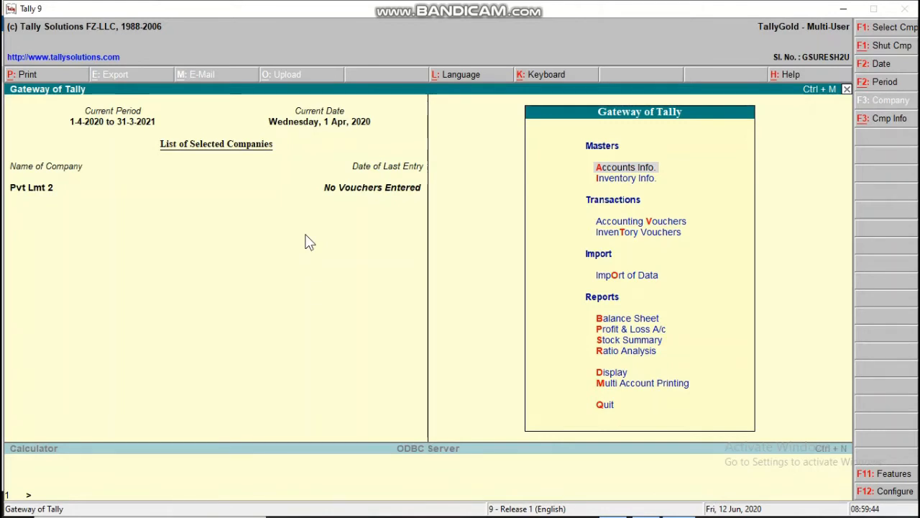
Open the company's Inventory Features from within accounting voucher entry
{"action": "key", "text": "Down"}
{"action": "key", "text": "Down"}
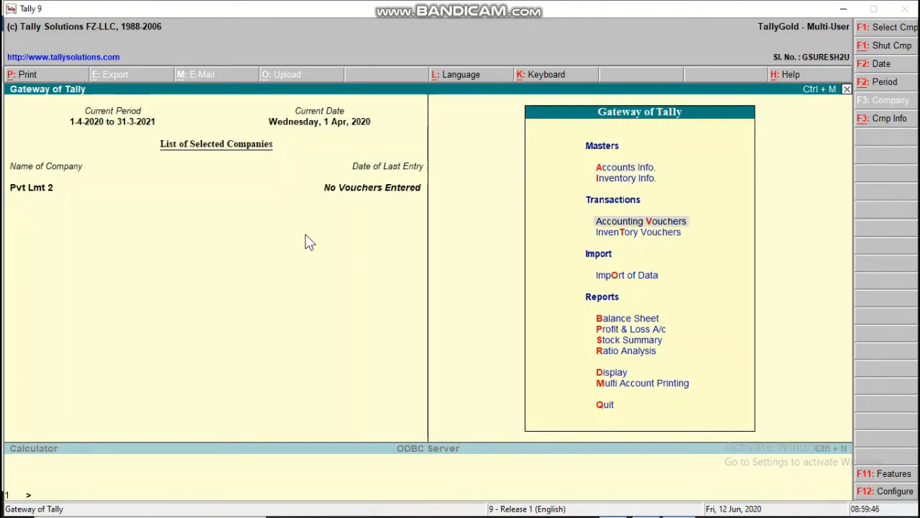
{"action": "key", "text": "Return"}
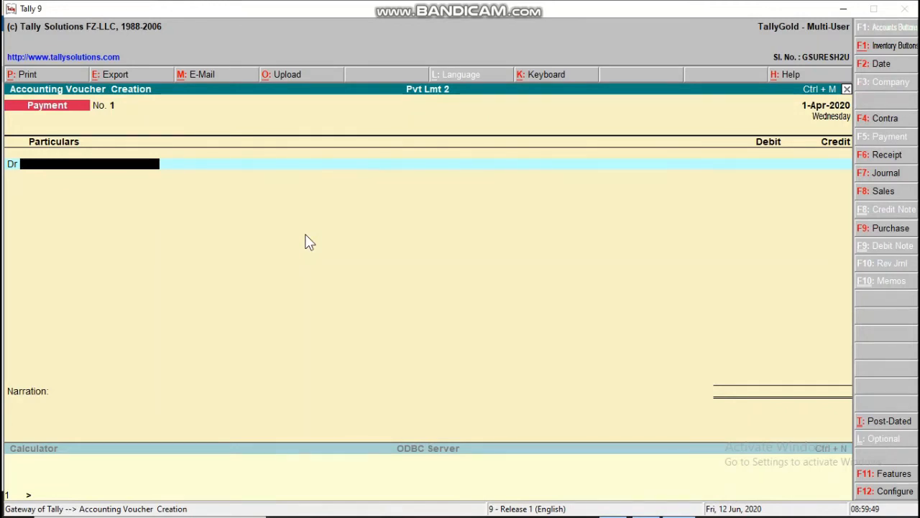
{"action": "key", "text": "F11"}
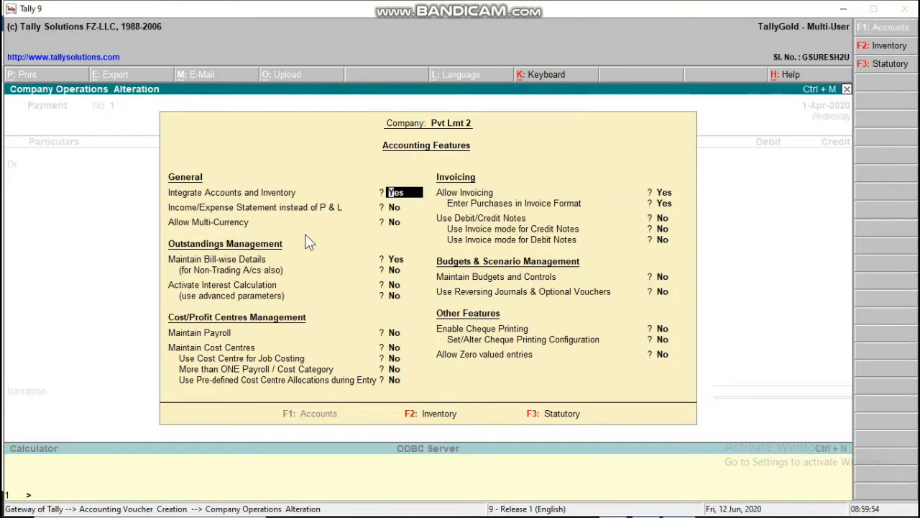
{"action": "key", "text": "F2"}
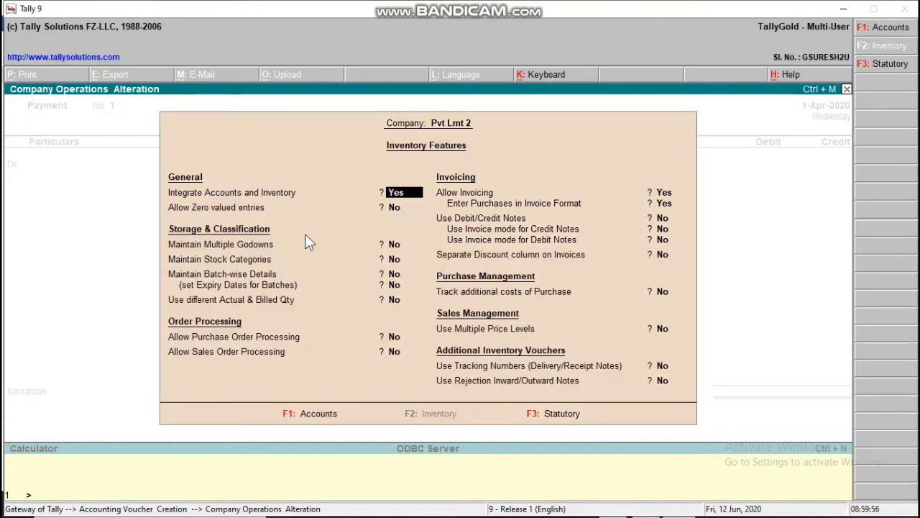
Enable Maintain Multiple Godowns, keep the other inventory features at their defaults and save the settings
{"action": "key", "text": "Return"}
{"action": "key", "text": "Return"}
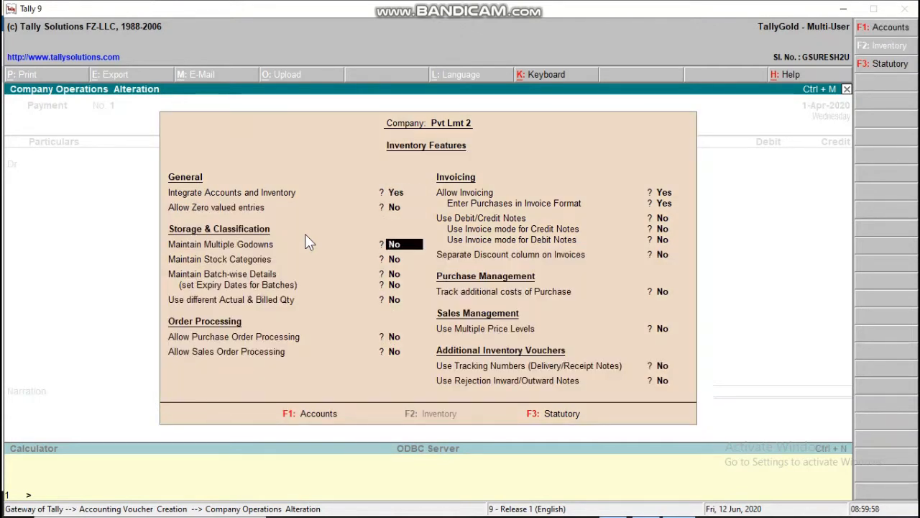
{"action": "type", "text": "y"}
{"action": "key", "text": "Return"}
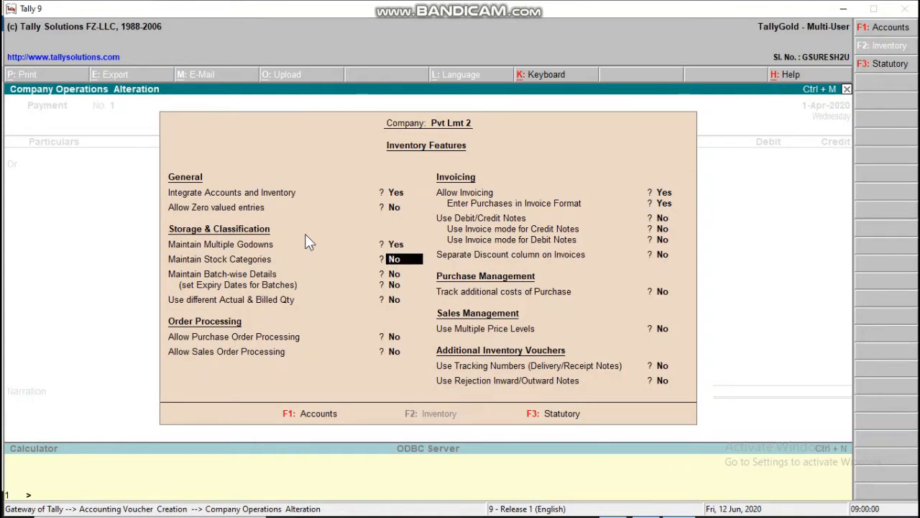
{"action": "key", "text": "Return"}
{"action": "key", "text": "Return"}
{"action": "key", "text": "Return"}
{"action": "key", "text": "Return"}
{"action": "key", "text": "Return"}
{"action": "key", "text": "Return"}
{"action": "key", "text": "Return"}
{"action": "key", "text": "Return"}
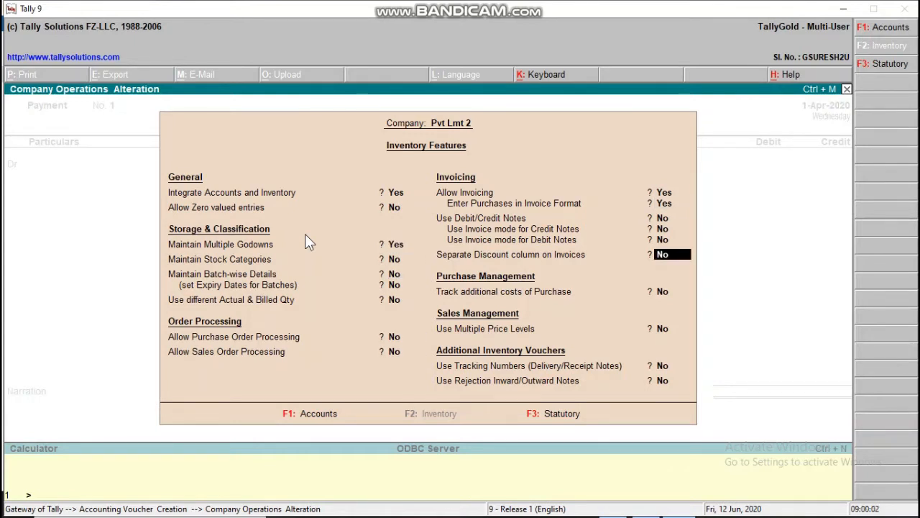
{"action": "key", "text": "Return"}
{"action": "key", "text": "Return"}
{"action": "key", "text": "Return"}
{"action": "key", "text": "Return"}
{"action": "key", "text": "Return"}
{"action": "key", "text": "Return"}
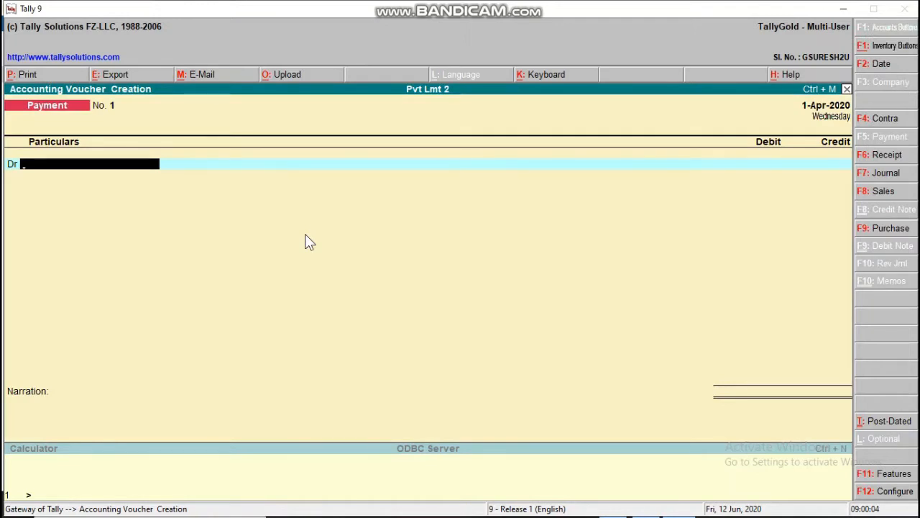
Leave the payment voucher and open the creation form for a single ledger
{"action": "key", "text": "Escape"}
{"action": "key", "text": "Return"}
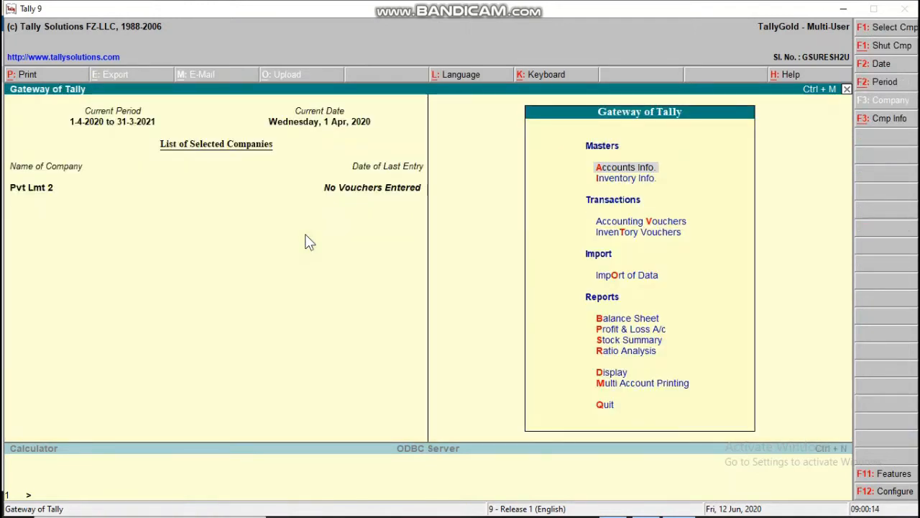
{"action": "key", "text": "Return"}
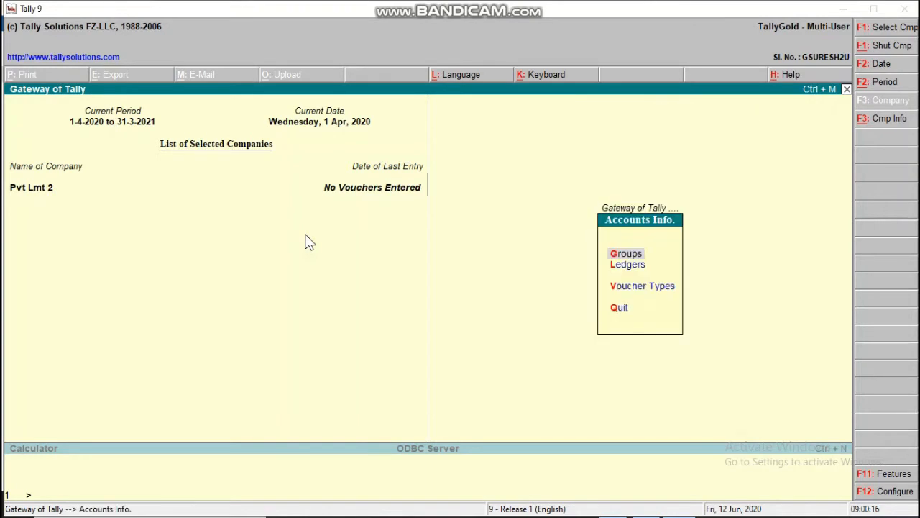
{"action": "key", "text": "Escape"}
{"action": "key", "text": "Return"}
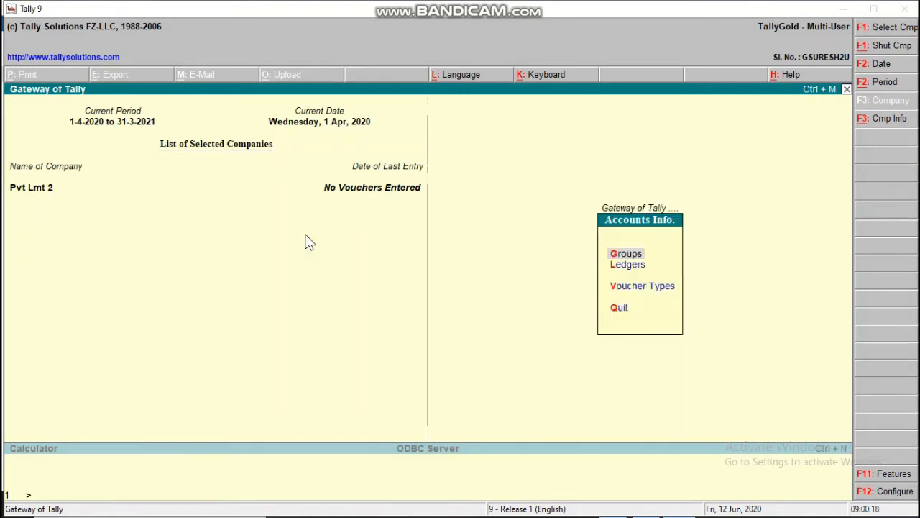
{"action": "key", "text": "Down"}
{"action": "key", "text": "Return"}
{"action": "key", "text": "Return"}
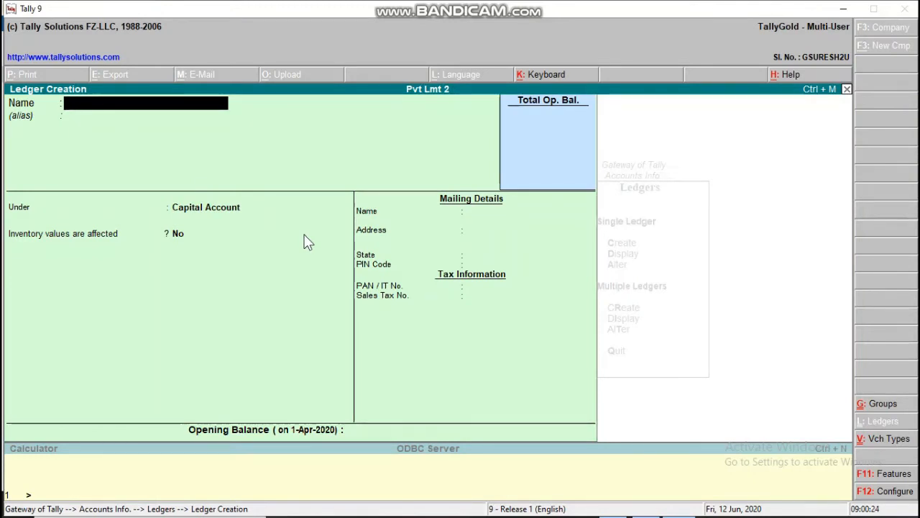
Create the ledger Purchse A/c under Purchase Accounts, with inventory values affected and no opening balance
{"action": "type", "text": "Pur"}
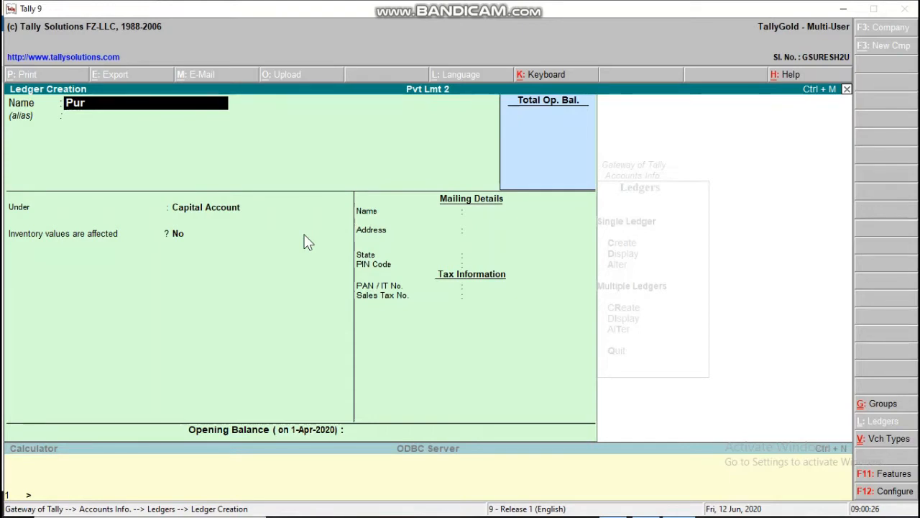
{"action": "type", "text": "chse a"}
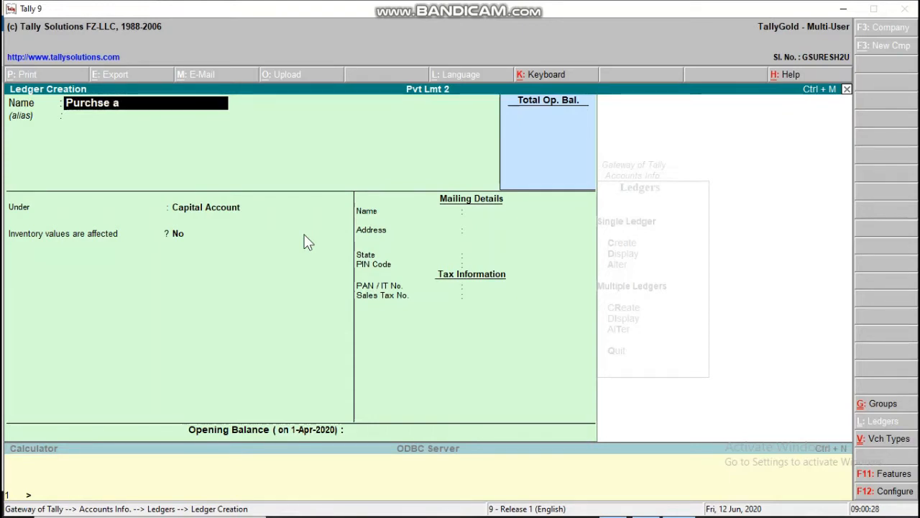
{"action": "type", "text": "/c"}
{"action": "key", "text": "Return"}
{"action": "key", "text": "Return"}
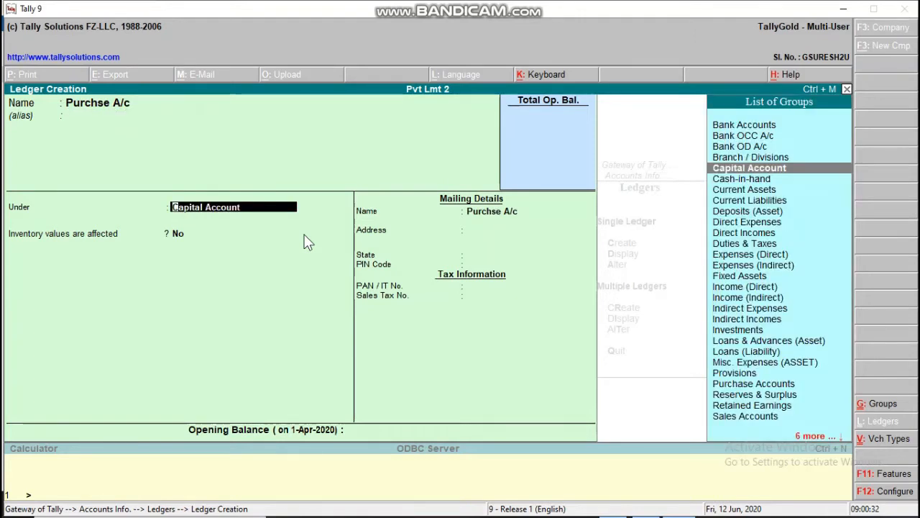
{"action": "type", "text": "Pu"}
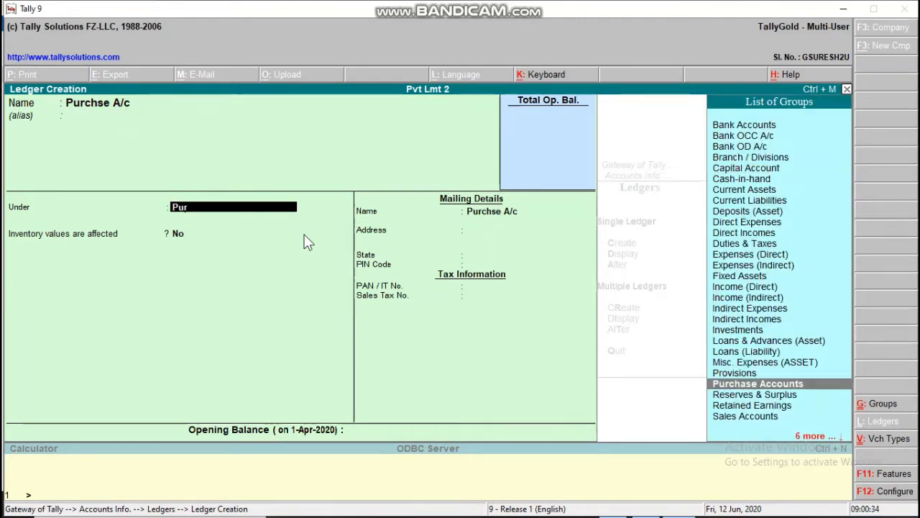
{"action": "type", "text": "r"}
{"action": "key", "text": "Return"}
{"action": "key", "text": "Return"}
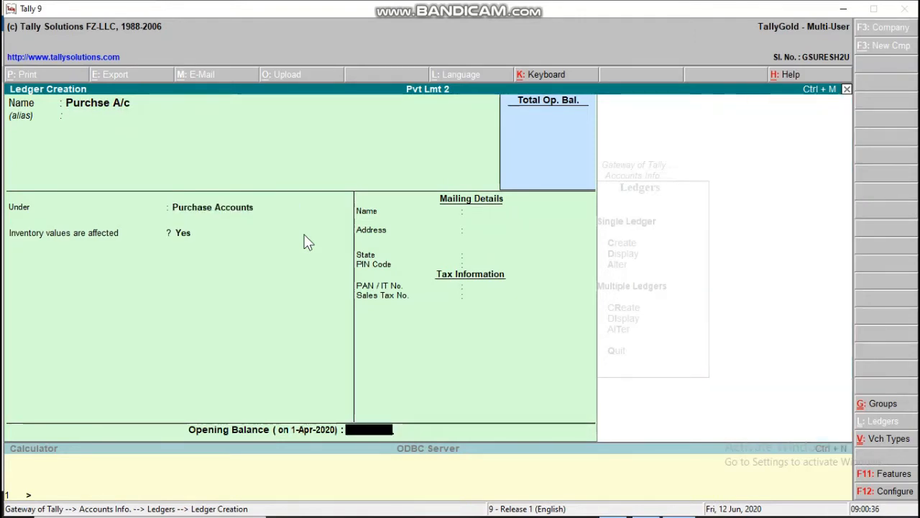
{"action": "key", "text": "Return"}
{"action": "key", "text": "Return"}
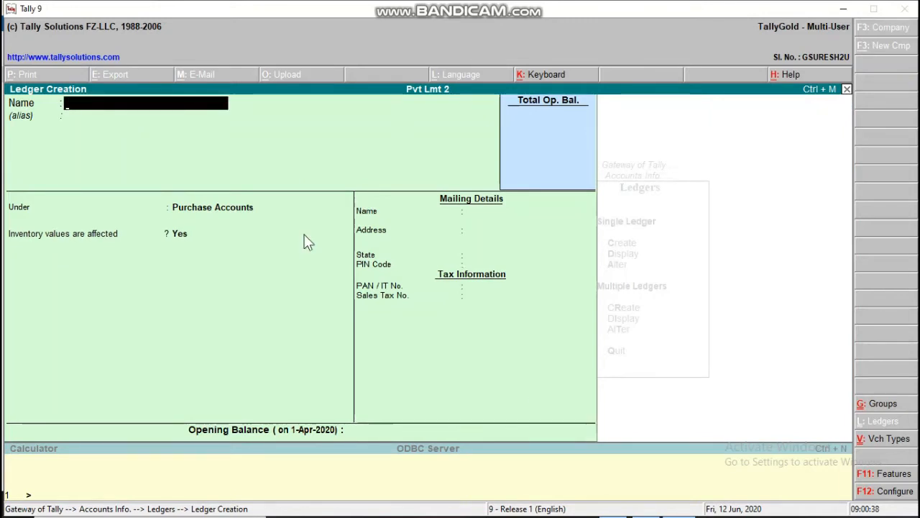
Create the ledger Sales A/c under Sales Accounts, with inventory values affected and no opening balance
{"action": "type", "text": "Sales a/c"}
{"action": "key", "text": "Return"}
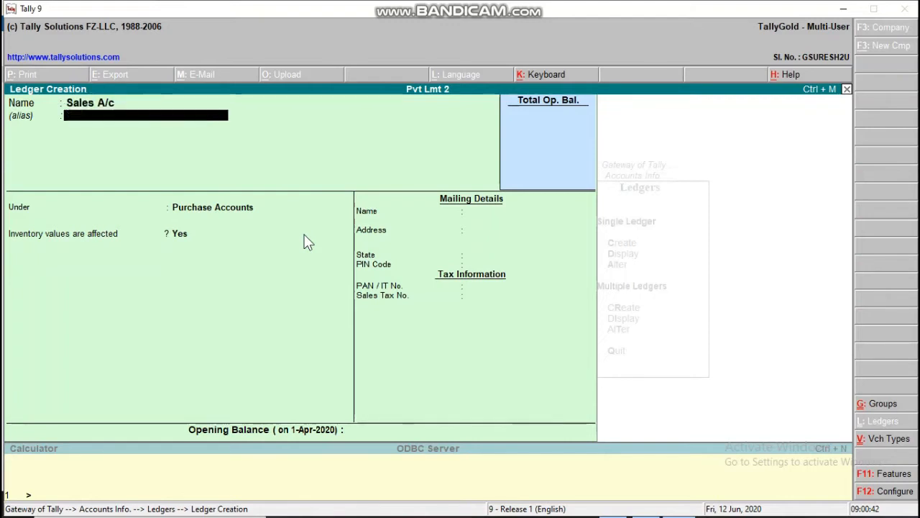
{"action": "key", "text": "Return"}
{"action": "type", "text": "Sales"}
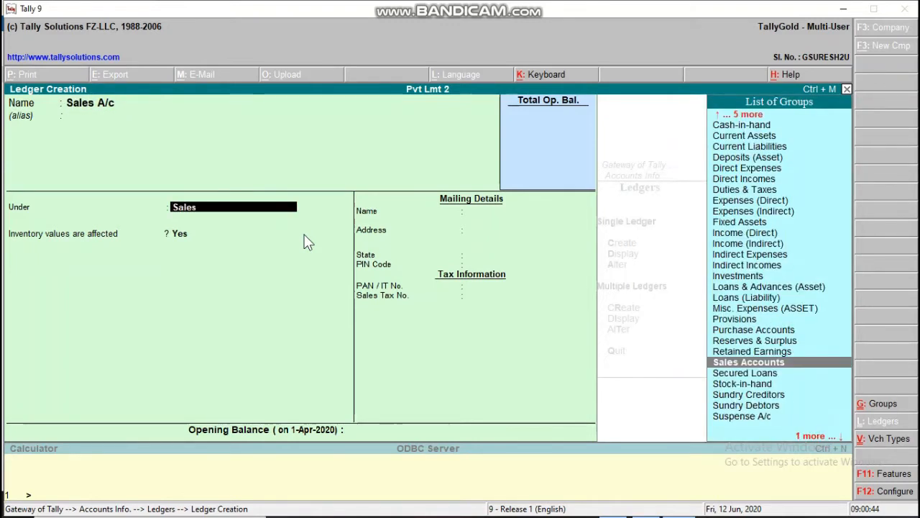
{"action": "key", "text": "Return"}
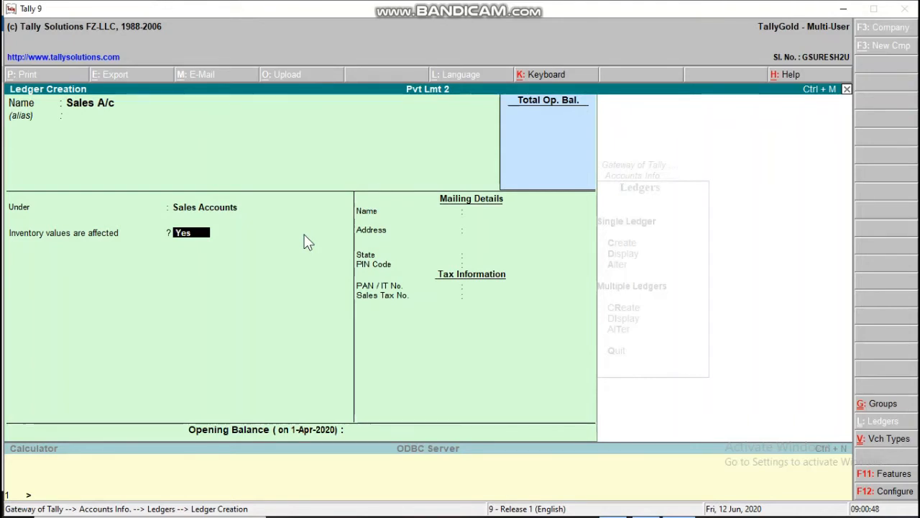
{"action": "key", "text": "Return"}
{"action": "key", "text": "Return"}
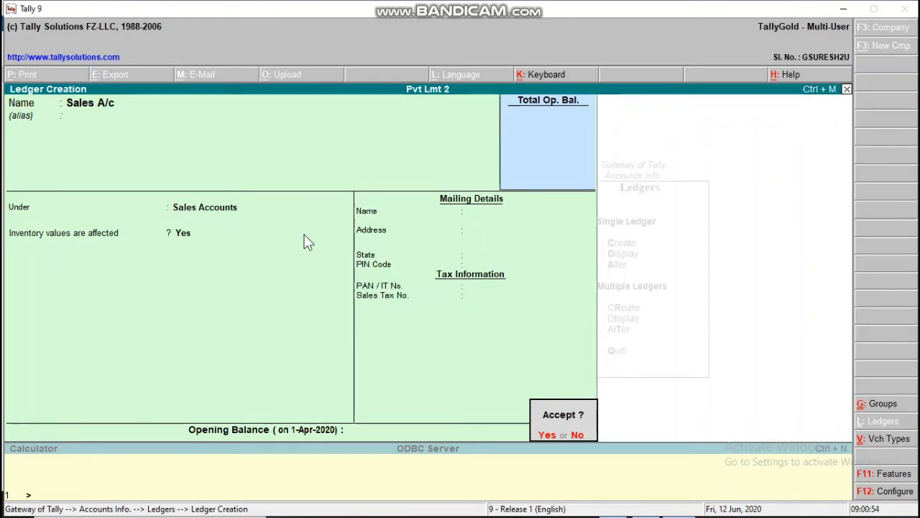
{"action": "key", "text": "Return"}
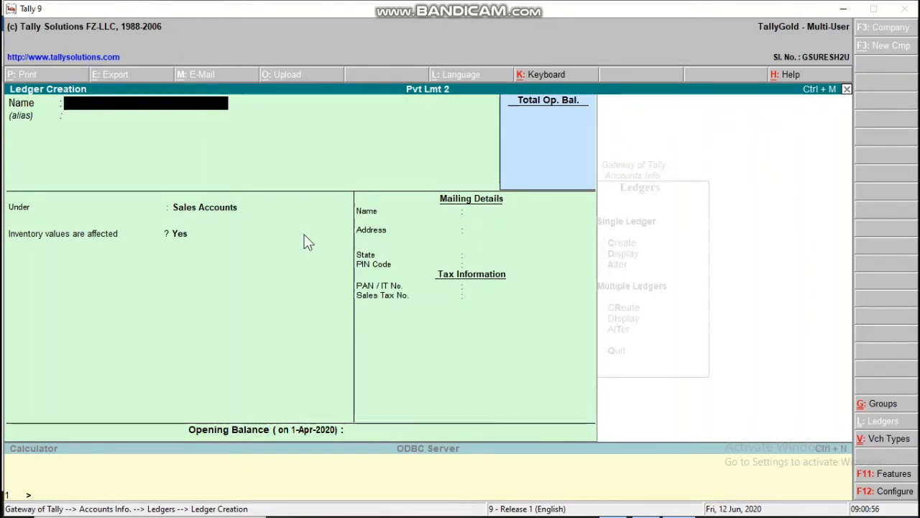
Leave ledger creation and open the creation form for a single stock group
{"action": "key", "text": "Escape"}
{"action": "key", "text": "Return"}
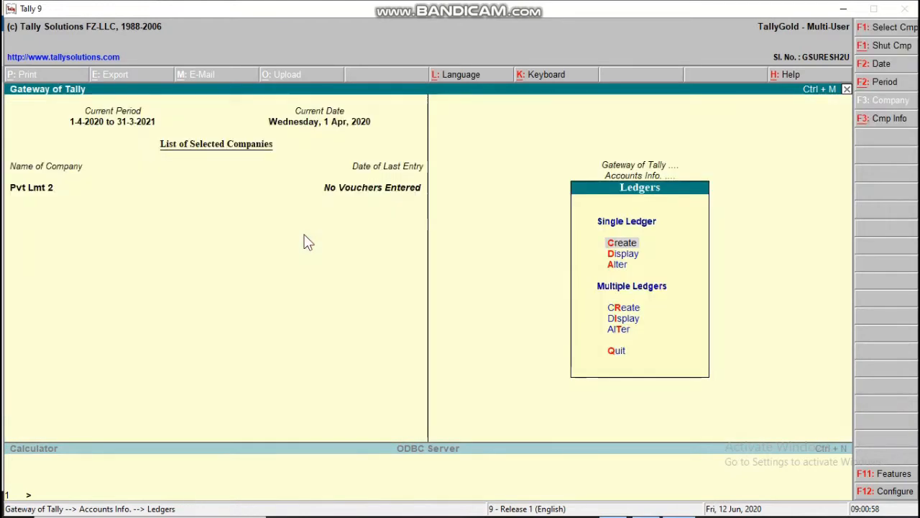
{"action": "key", "text": "Escape"}
{"action": "key", "text": "Escape"}
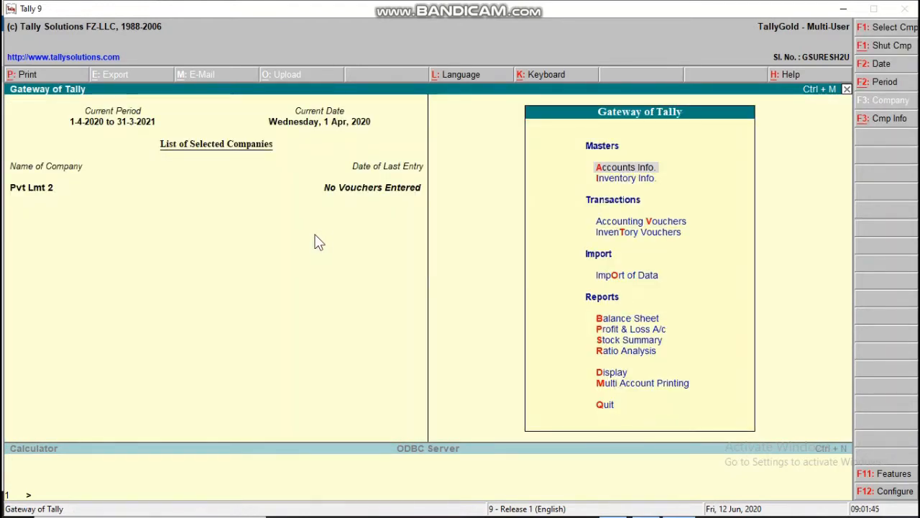
{"action": "key", "text": "Down"}
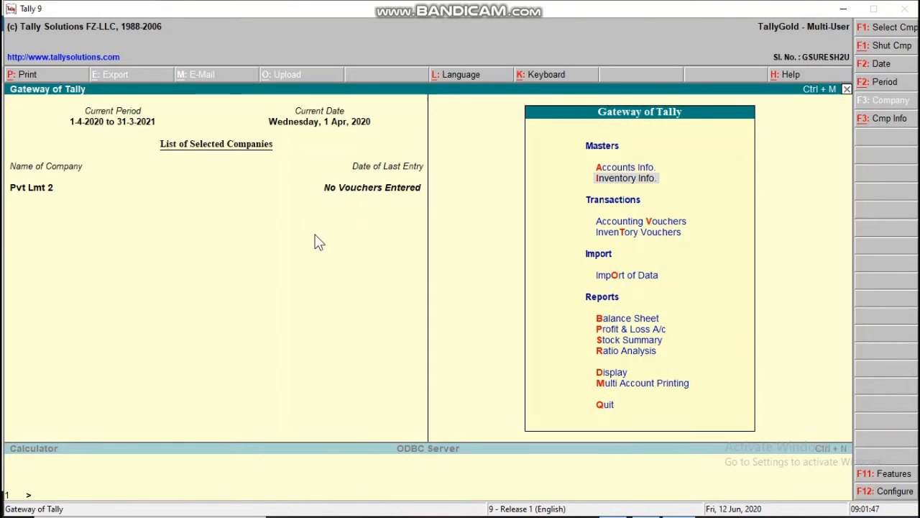
{"action": "key", "text": "Return"}
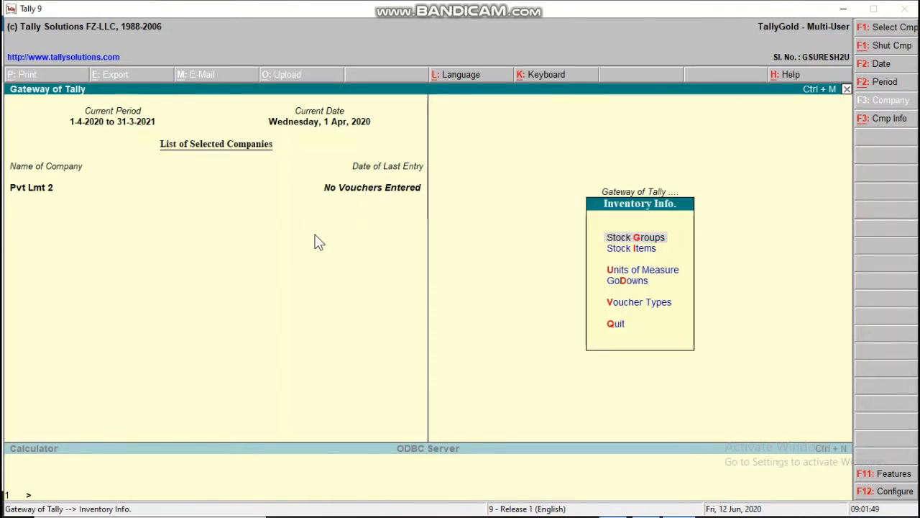
{"action": "key", "text": "Return"}
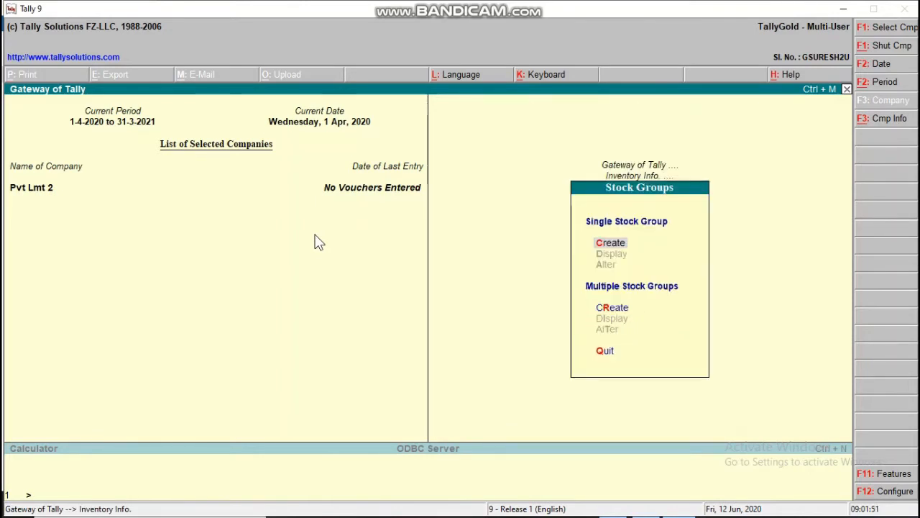
{"action": "key", "text": "Return"}
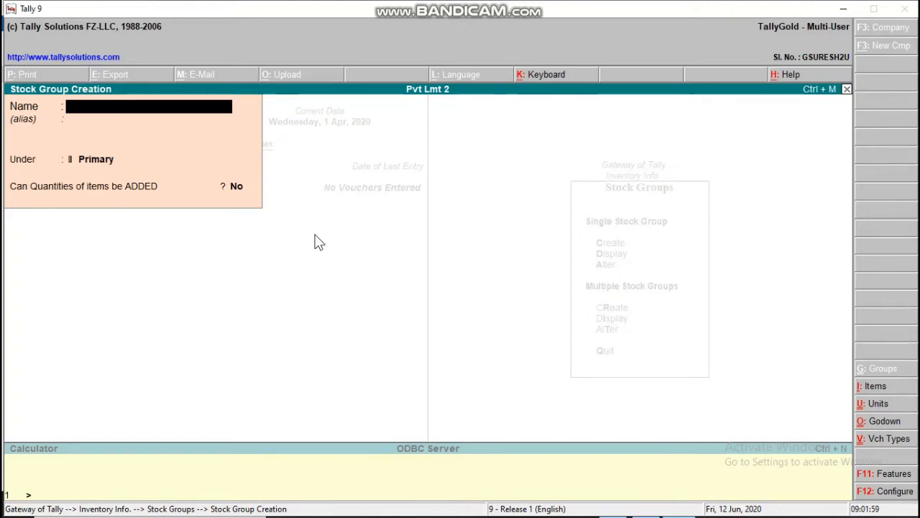
Create the stock group Locks under Primary, with item quantities not added, and return to the inventory masters
{"action": "type", "text": "Lock"}
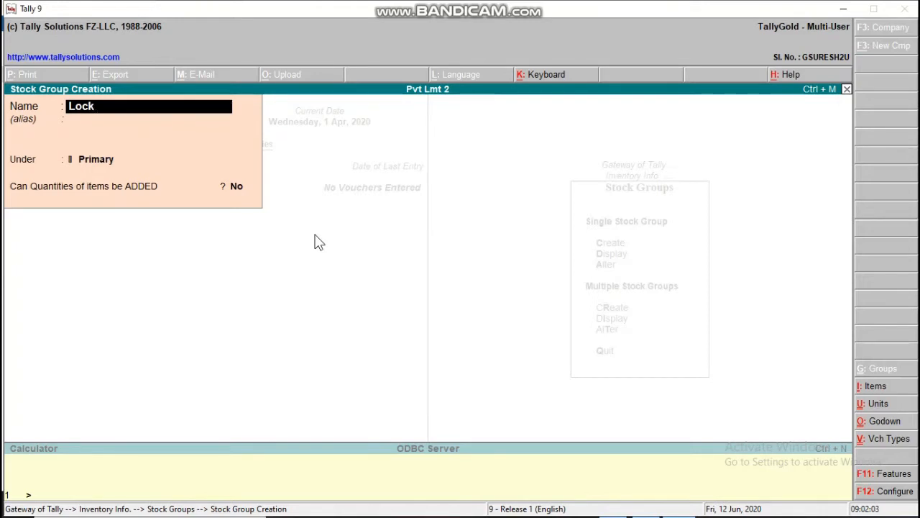
{"action": "type", "text": "s"}
{"action": "key", "text": "Return"}
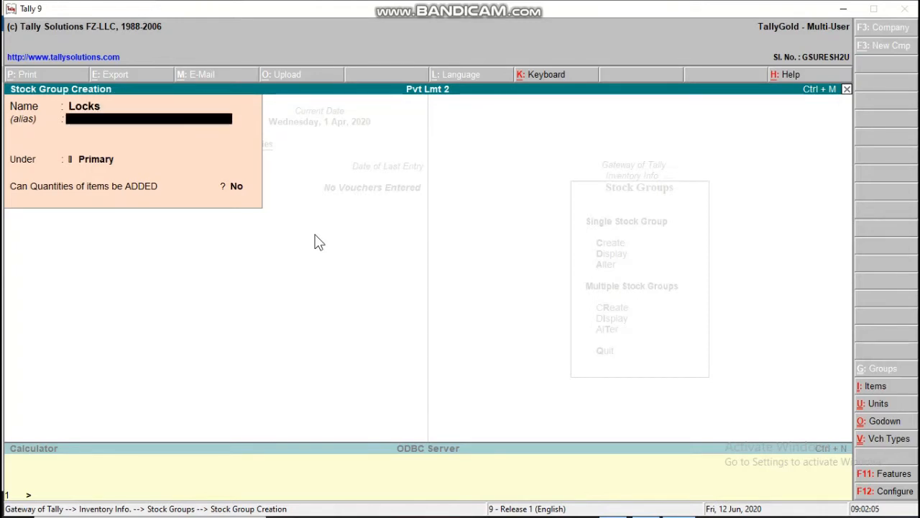
{"action": "key", "text": "Return"}
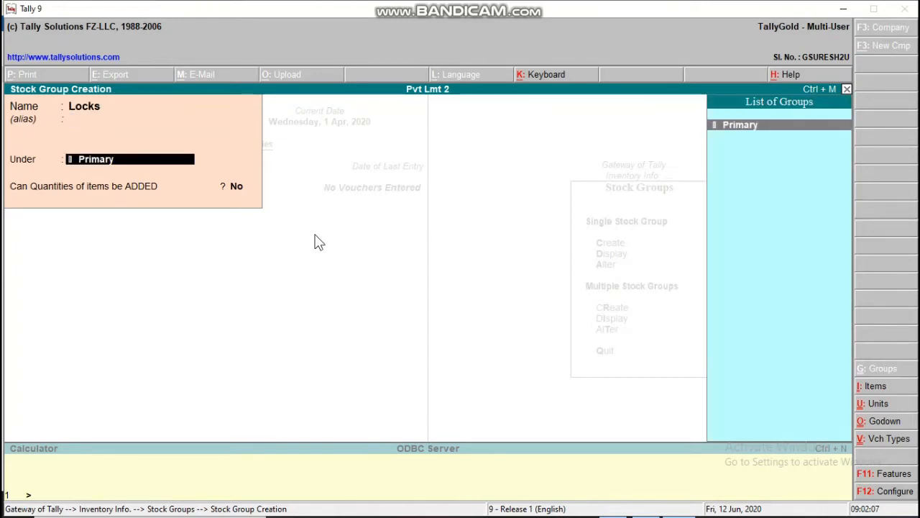
{"action": "key", "text": "Return"}
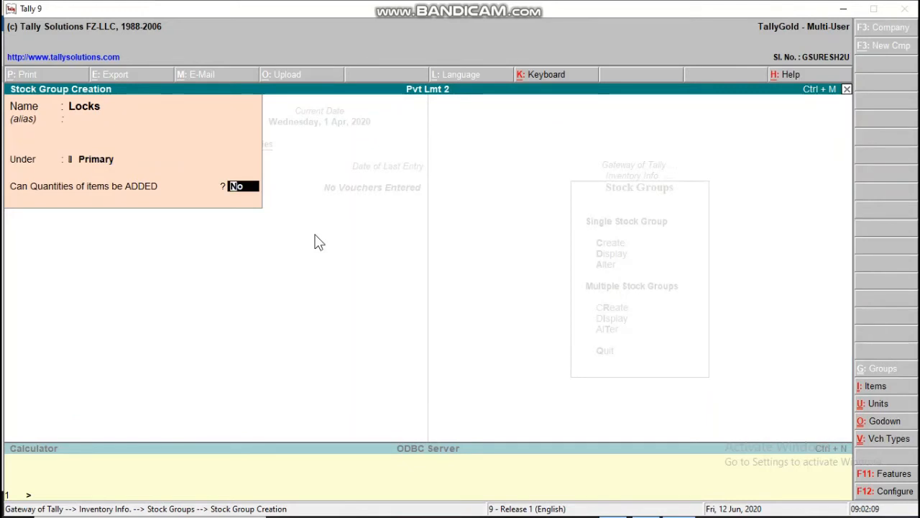
{"action": "key", "text": "Return"}
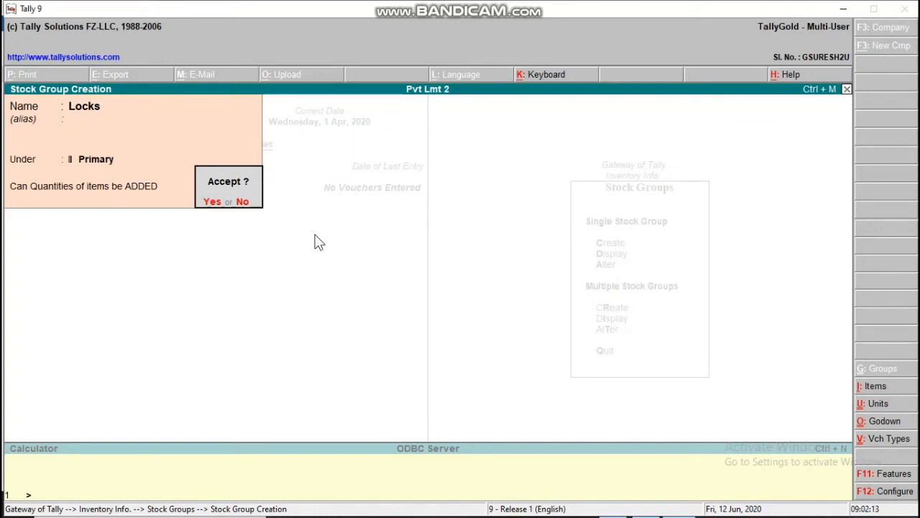
{"action": "key", "text": "y"}
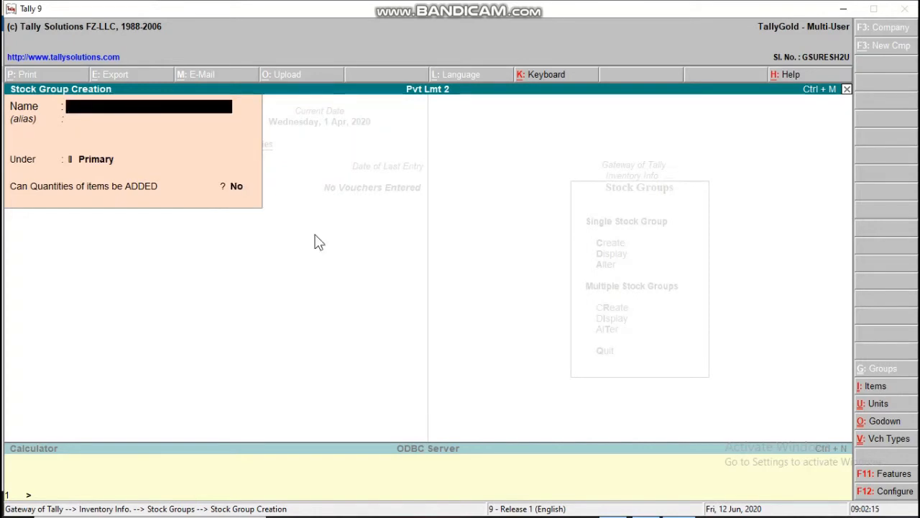
{"action": "key", "text": "Escape"}
{"action": "key", "text": "Escape"}
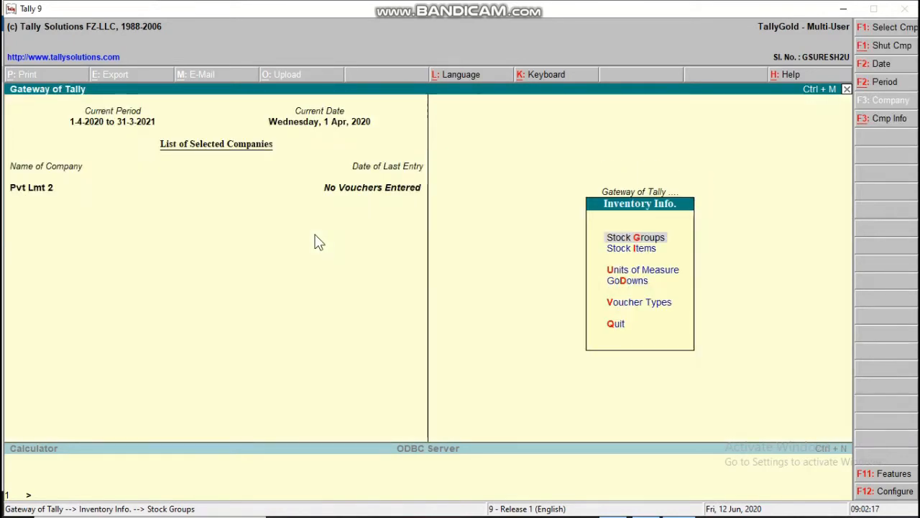
Create a simple unit of measure with symbol pcs, formal name Pieces and 0 decimal places, and leave unit creation
{"action": "key", "text": "Down"}
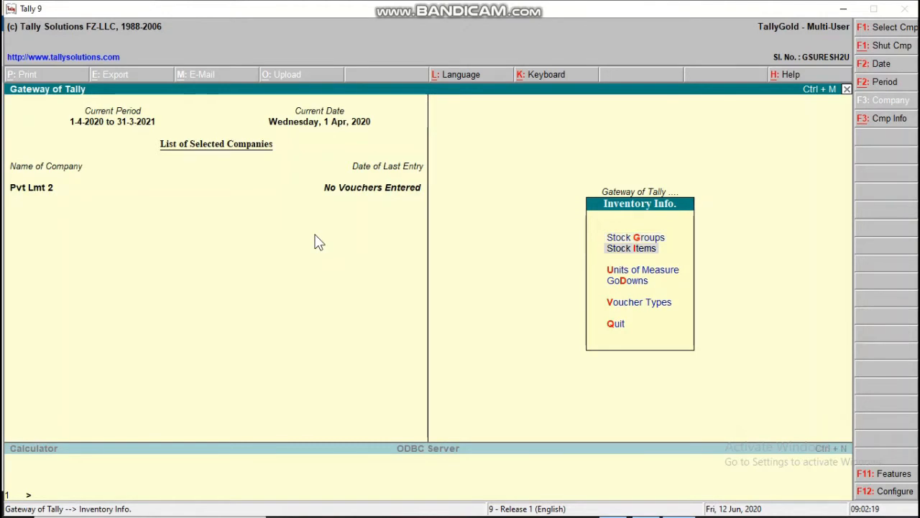
{"action": "key", "text": "Down"}
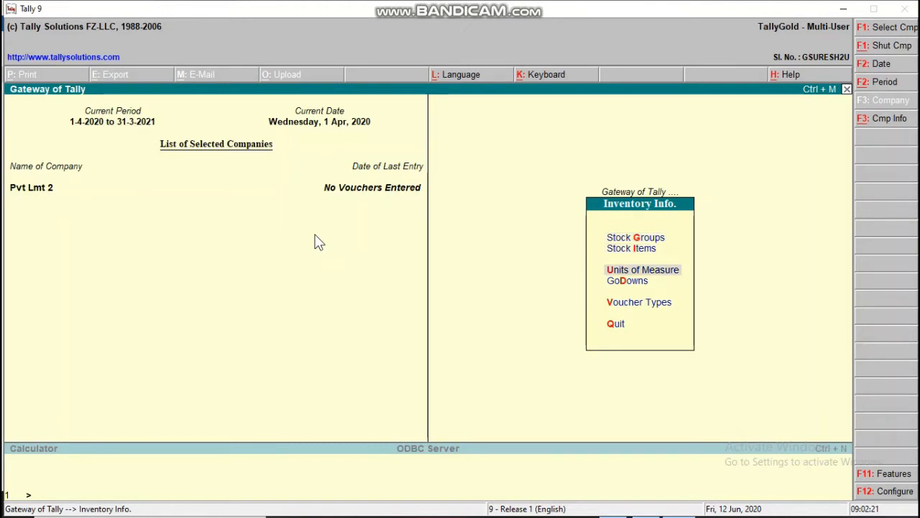
{"action": "key", "text": "Return"}
{"action": "key", "text": "Return"}
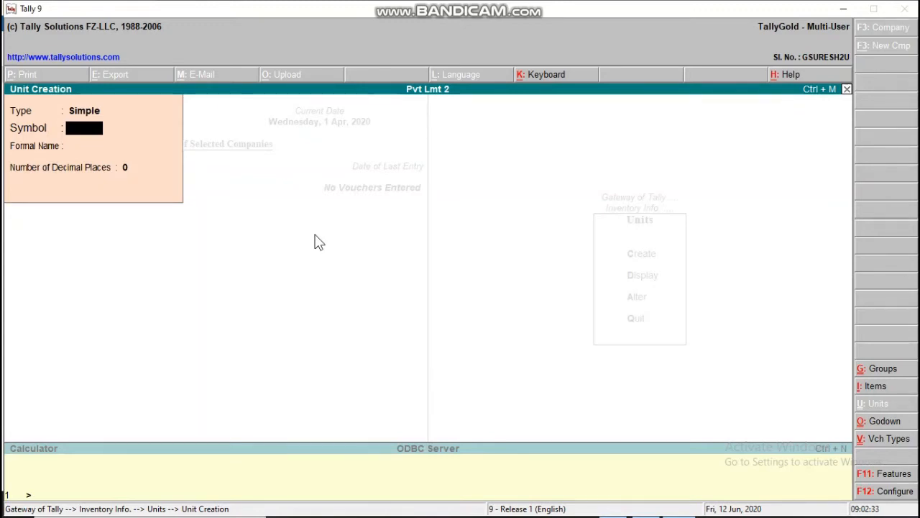
{"action": "type", "text": "pcs"}
{"action": "key", "text": "Return"}
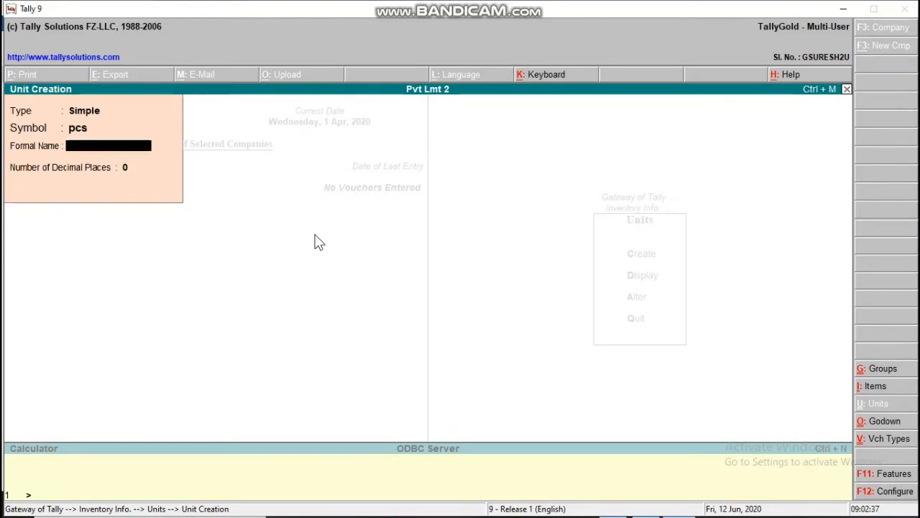
{"action": "type", "text": "Pieces"}
{"action": "key", "text": "Return"}
{"action": "key", "text": "Return"}
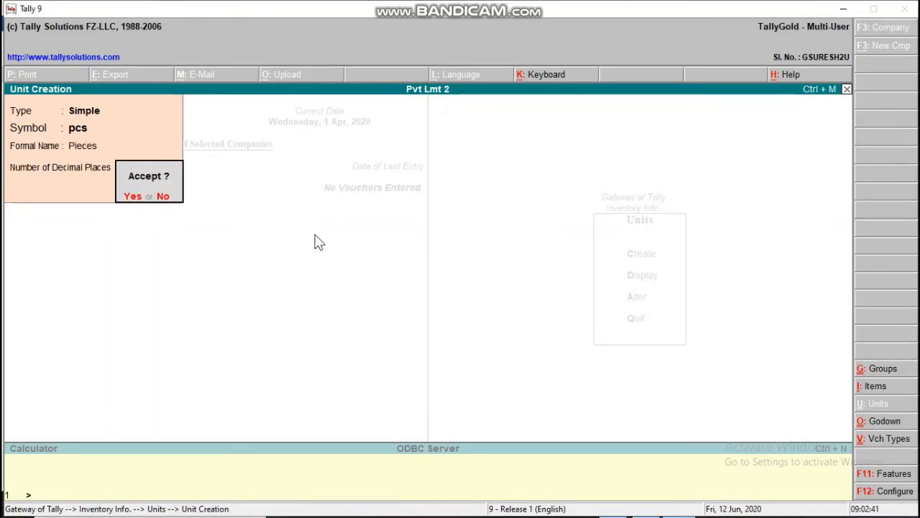
{"action": "key", "text": "Return"}
{"action": "key", "text": "Escape"}
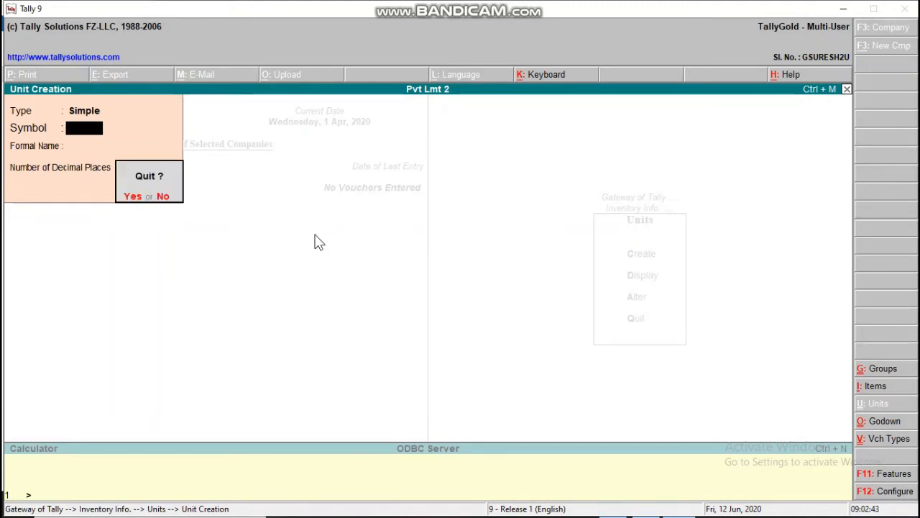
{"action": "key", "text": "Return"}
{"action": "key", "text": "Escape"}
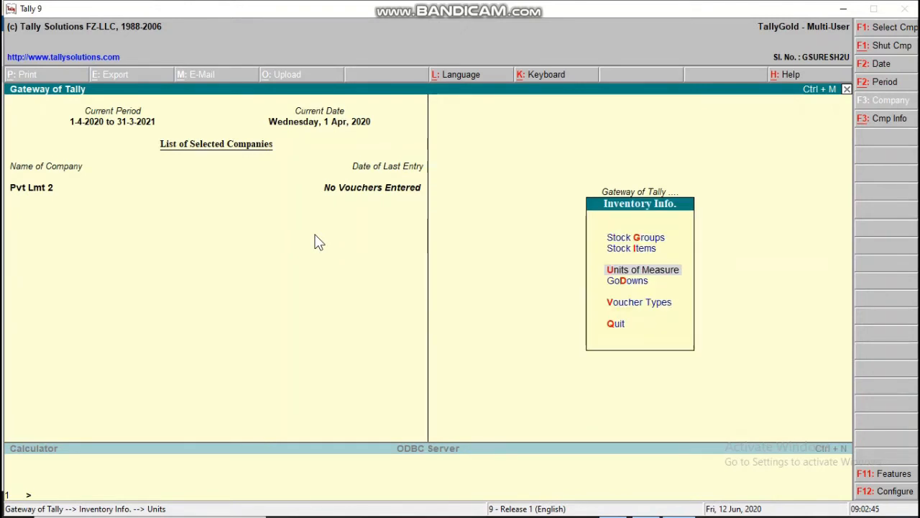
Create a single godown named Aligarh under Primary, without an alias
{"action": "key", "text": "Down"}
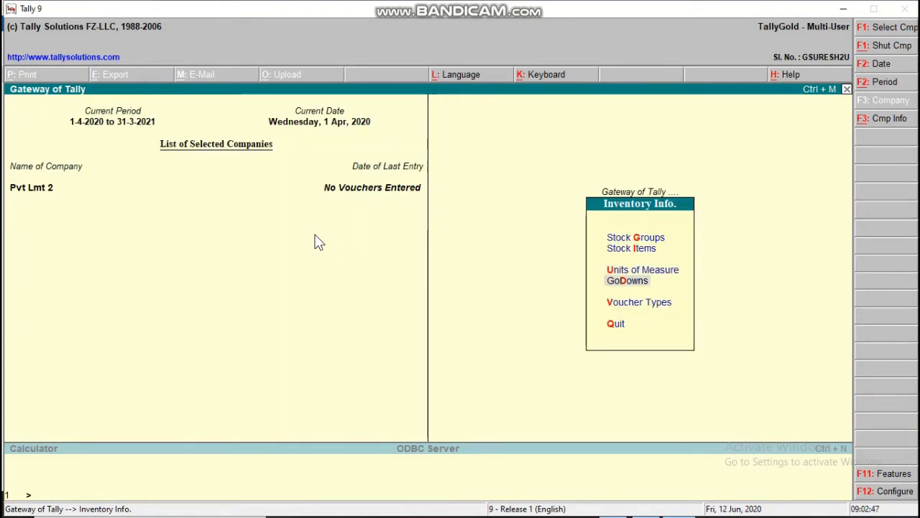
{"action": "key", "text": "Return"}
{"action": "key", "text": "Return"}
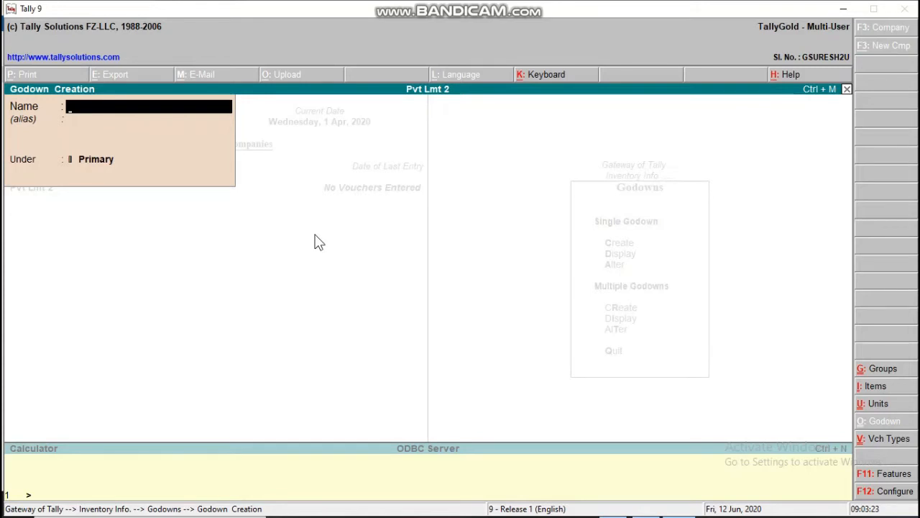
{"action": "type", "text": "Alig"}
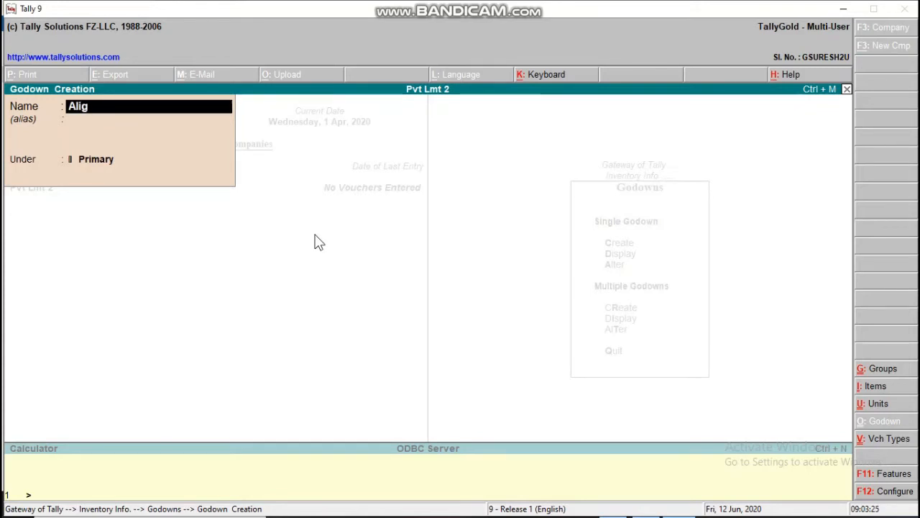
{"action": "type", "text": "arh"}
{"action": "key", "text": "Return"}
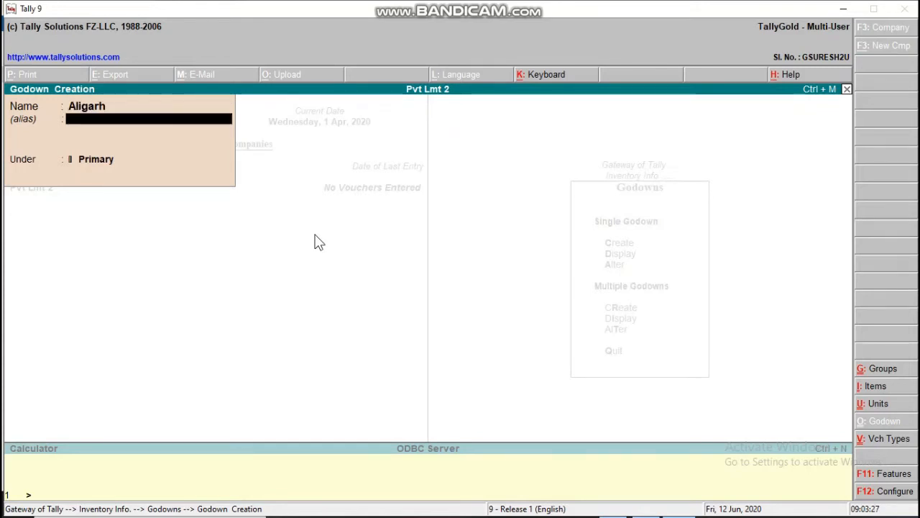
{"action": "key", "text": "Return"}
{"action": "key", "text": "Return"}
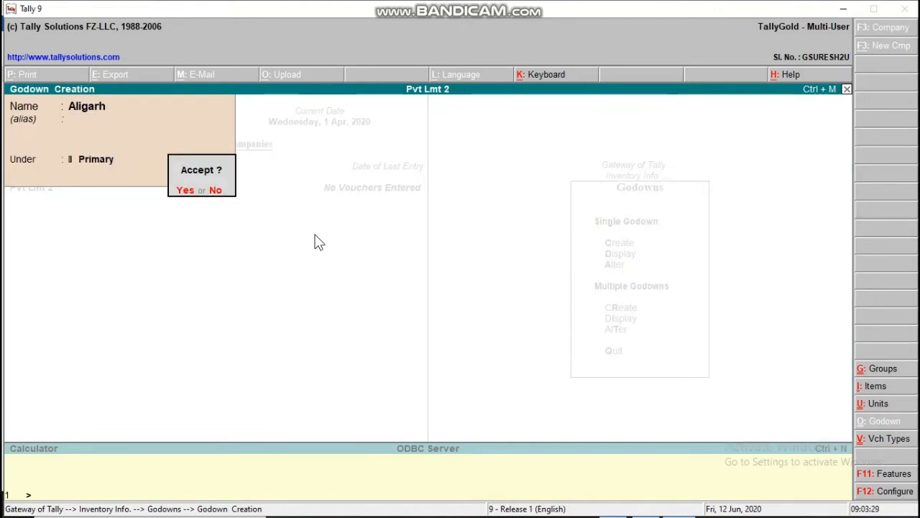
{"action": "key", "text": "Return"}
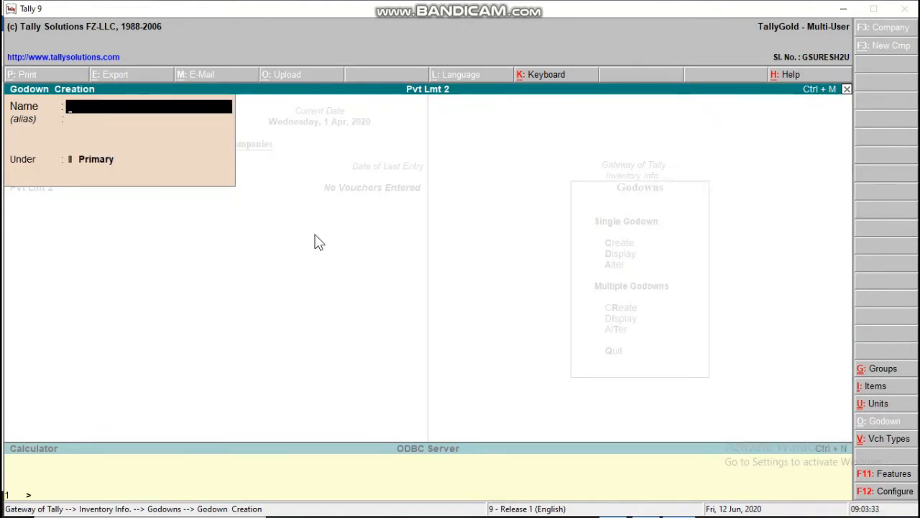
Create a second godown named Agra under Primary and leave godown creation
{"action": "type", "text": "Agra"}
{"action": "key", "text": "Return"}
{"action": "key", "text": "Return"}
{"action": "key", "text": "Return"}
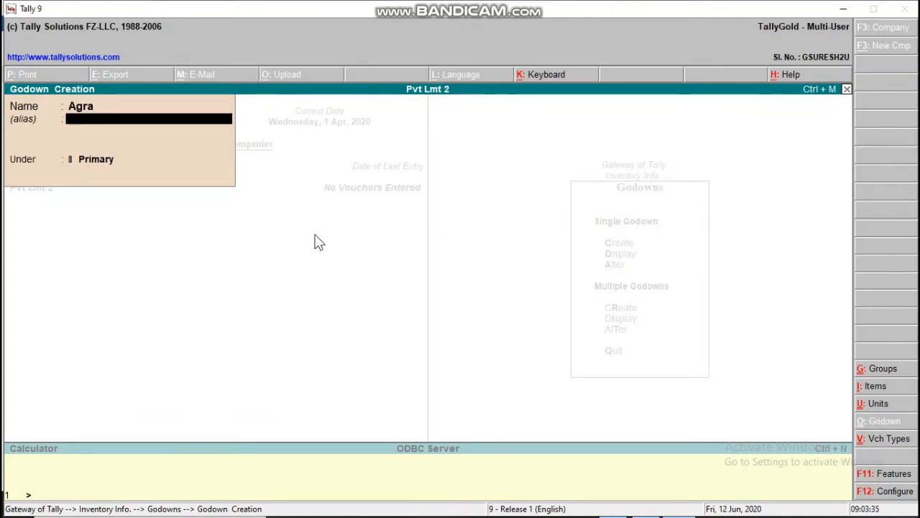
{"action": "key", "text": "Return"}
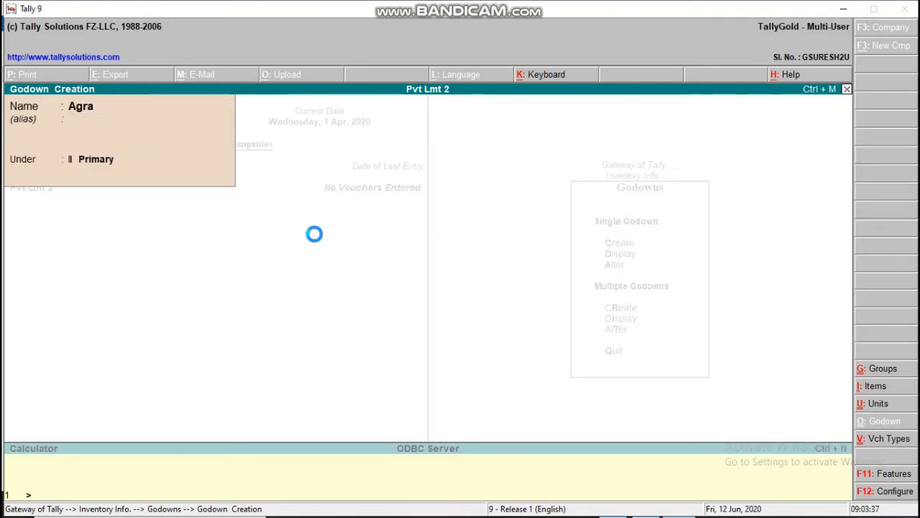
{"action": "key", "text": "Escape"}
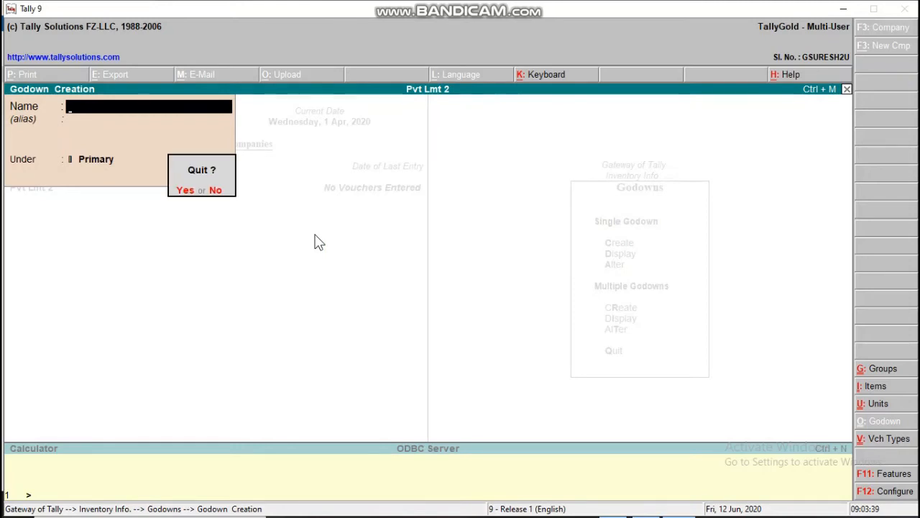
{"action": "key", "text": "Return"}
{"action": "key", "text": "Escape"}
{"action": "key", "text": "Escape"}
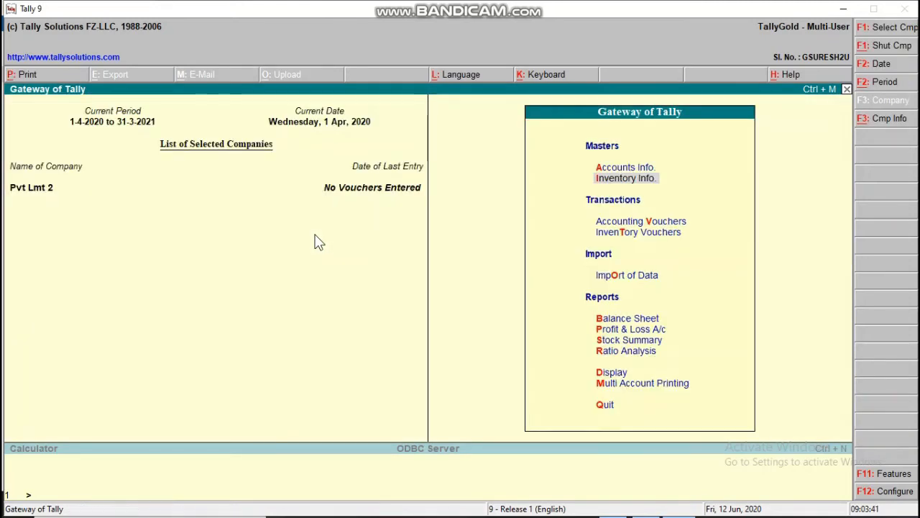
Start a new single stock item named Gold without an alias
{"action": "key", "text": "Return"}
{"action": "key", "text": "Up"}
{"action": "key", "text": "Down"}
{"action": "key", "text": "Down"}
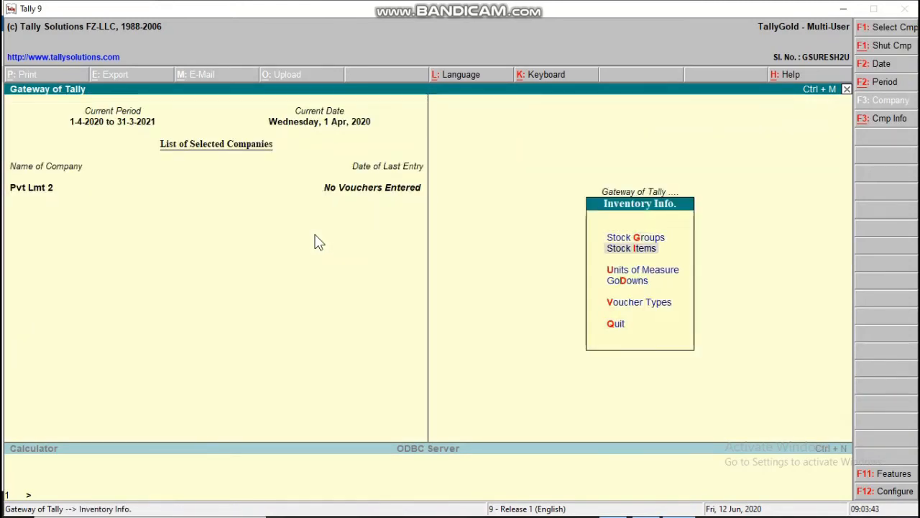
{"action": "key", "text": "Return"}
{"action": "key", "text": "Return"}
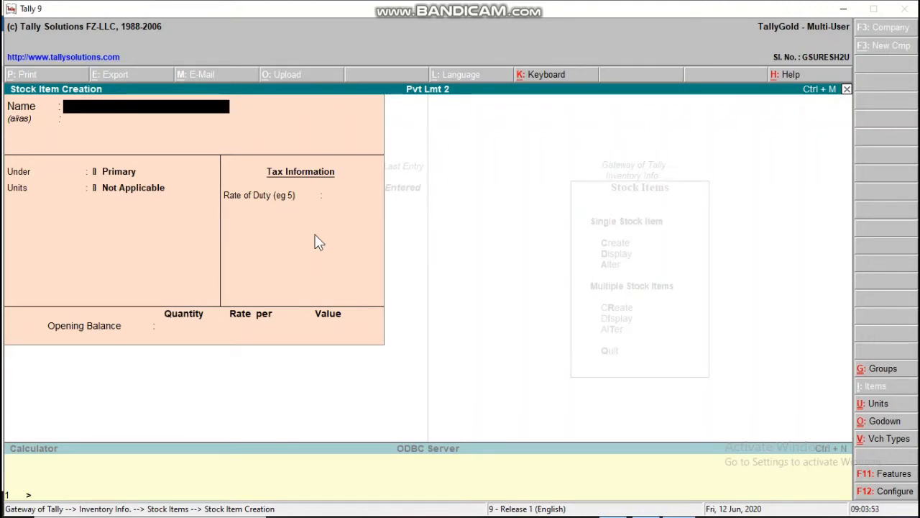
{"action": "type", "text": "Gold"}
{"action": "key", "text": "Return"}
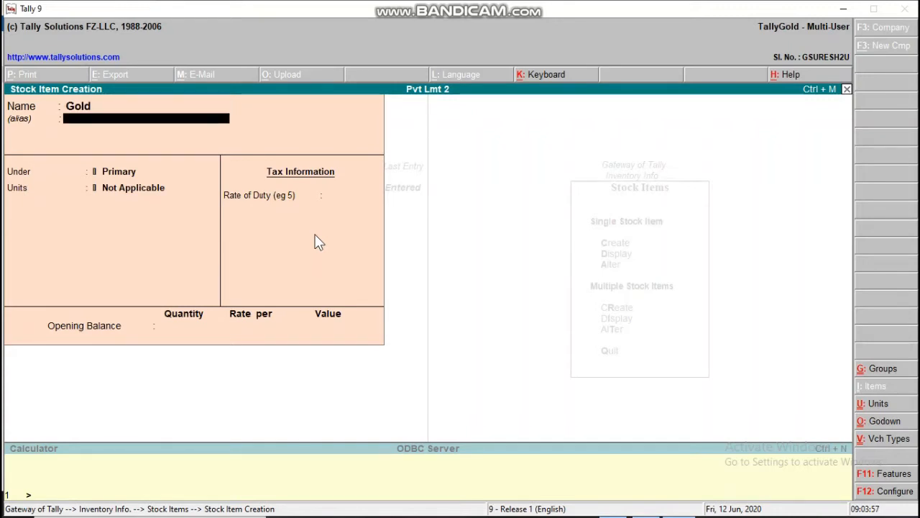
{"action": "key", "text": "Return"}
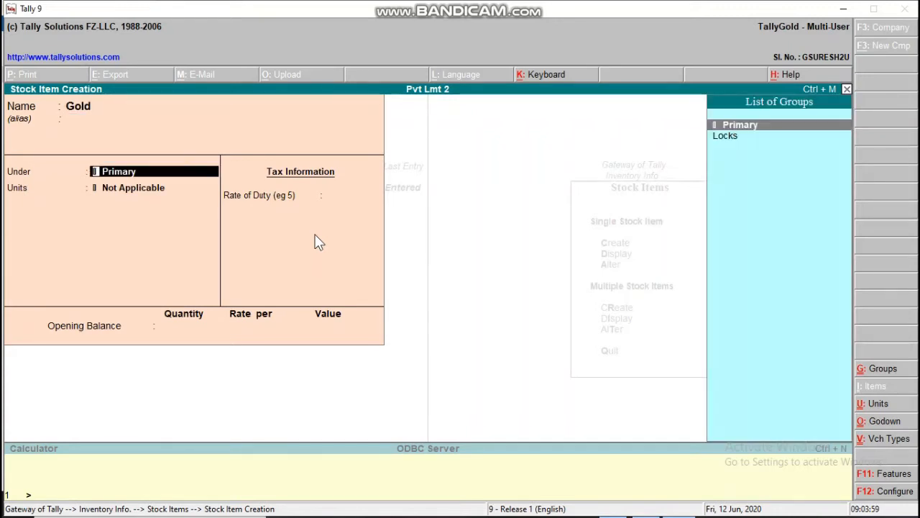
Place Gold under the stock group Locks with unit pcs, and save it without a duty rate or opening balance
{"action": "key", "text": "Down"}
{"action": "key", "text": "Return"}
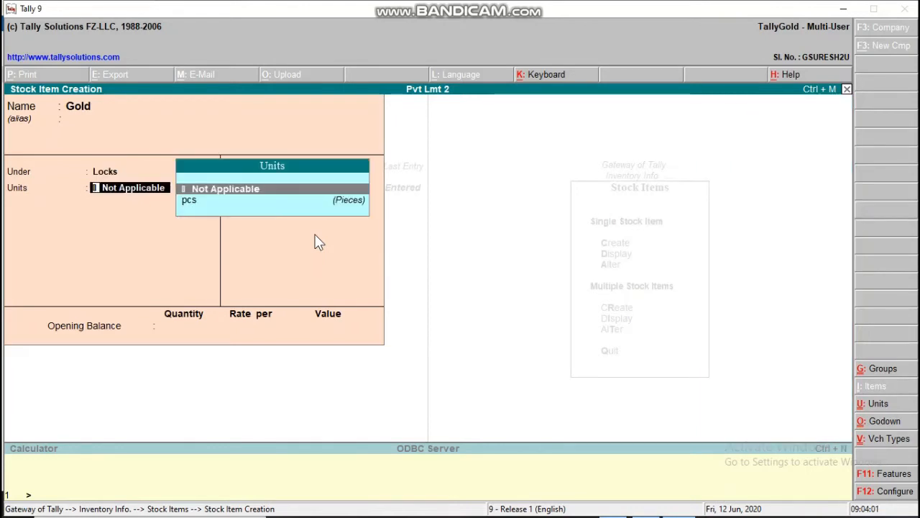
{"action": "key", "text": "Down"}
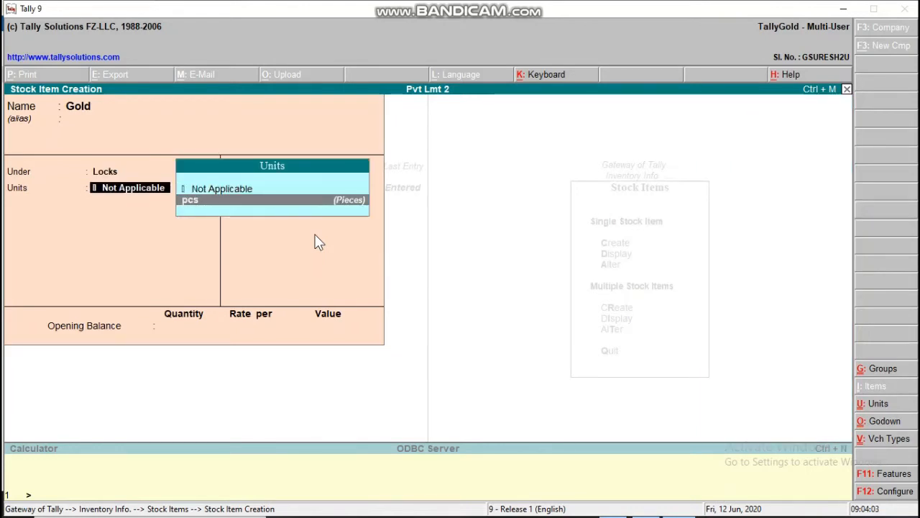
{"action": "key", "text": "Return"}
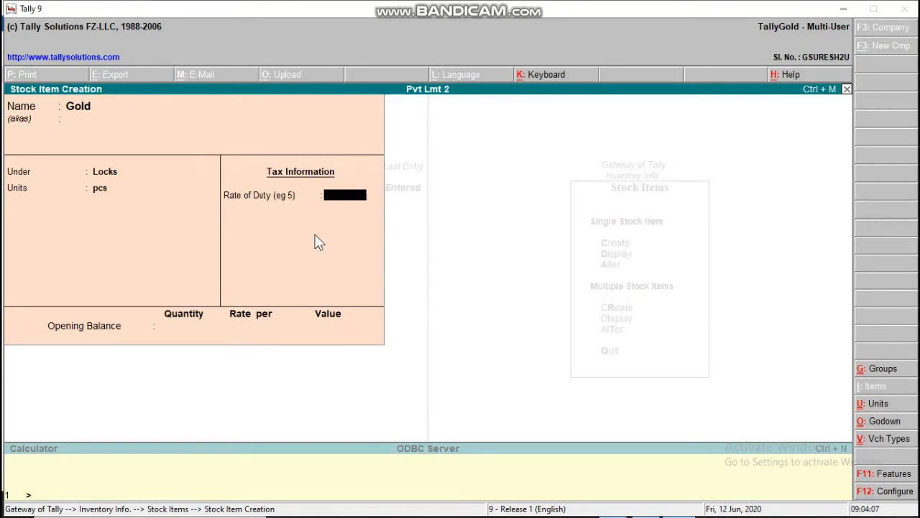
{"action": "key", "text": "Return"}
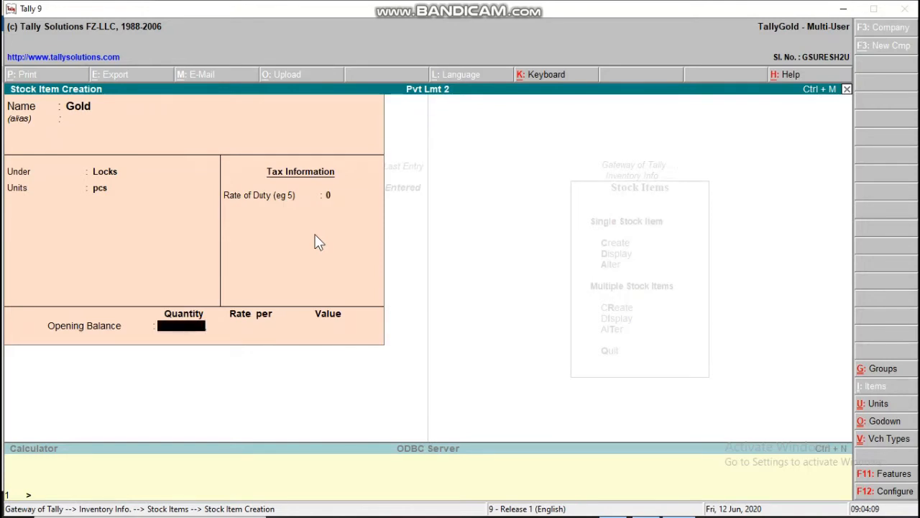
{"action": "key", "text": "Return"}
{"action": "key", "text": "Return"}
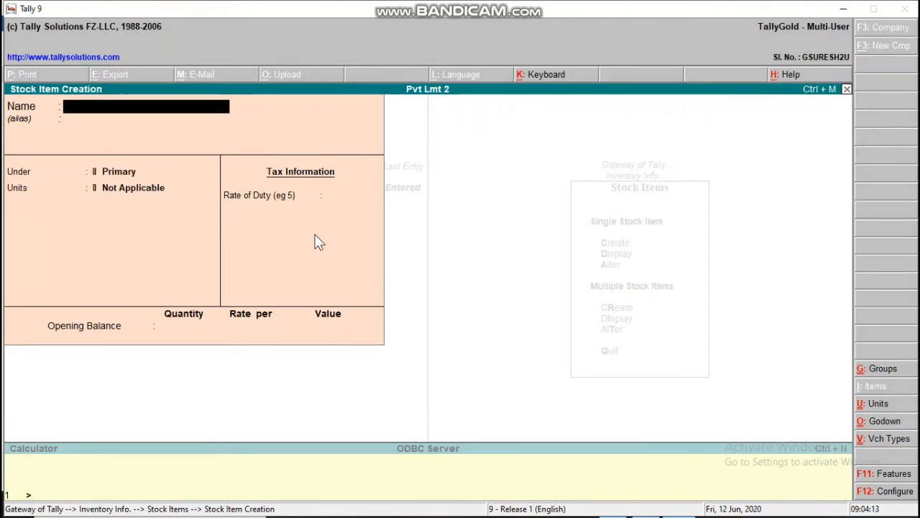
Create a second stock item named Silver under Locks with unit pcs and no opening balance, and return to the Gateway of Tally
{"action": "type", "text": "Silver"}
{"action": "key", "text": "Return"}
{"action": "key", "text": "Return"}
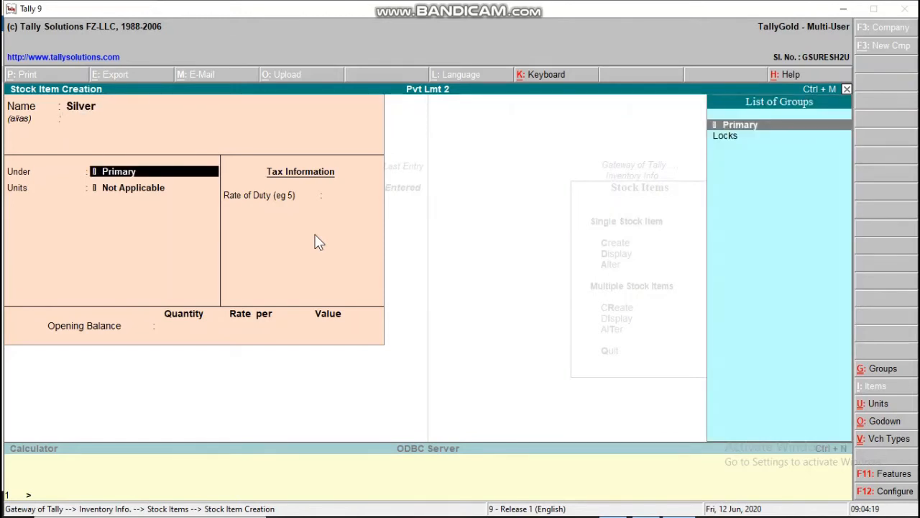
{"action": "key", "text": "Down"}
{"action": "key", "text": "Return"}
{"action": "key", "text": "Down"}
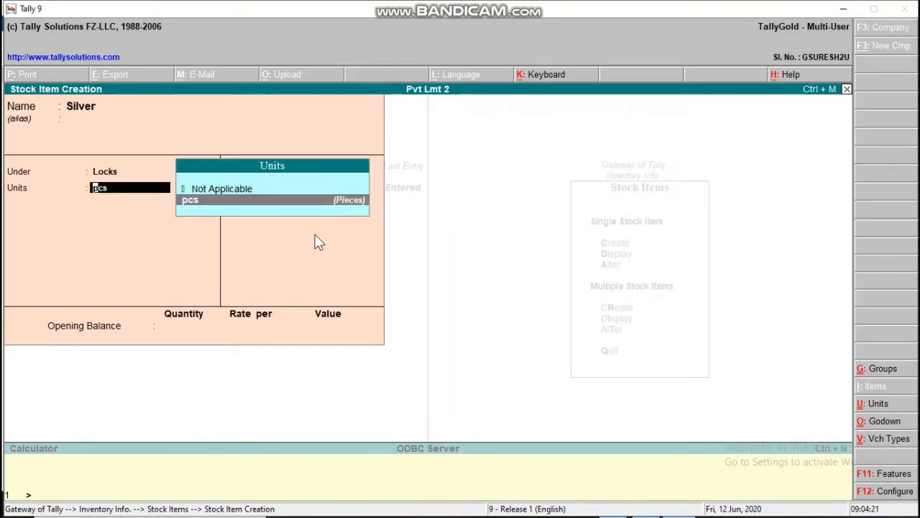
{"action": "key", "text": "Return"}
{"action": "key", "text": "Return"}
{"action": "key", "text": "Return"}
{"action": "key", "text": "Return"}
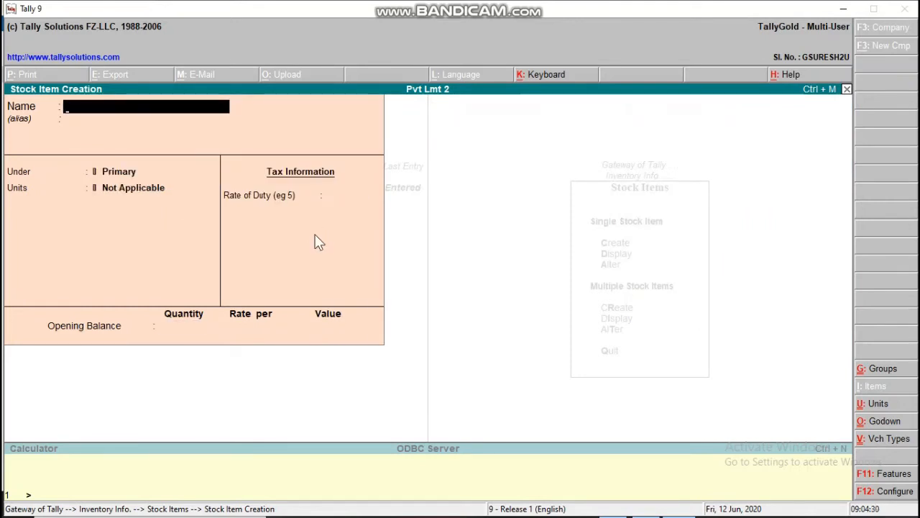
{"action": "key", "text": "Escape"}
{"action": "key", "text": "Escape"}
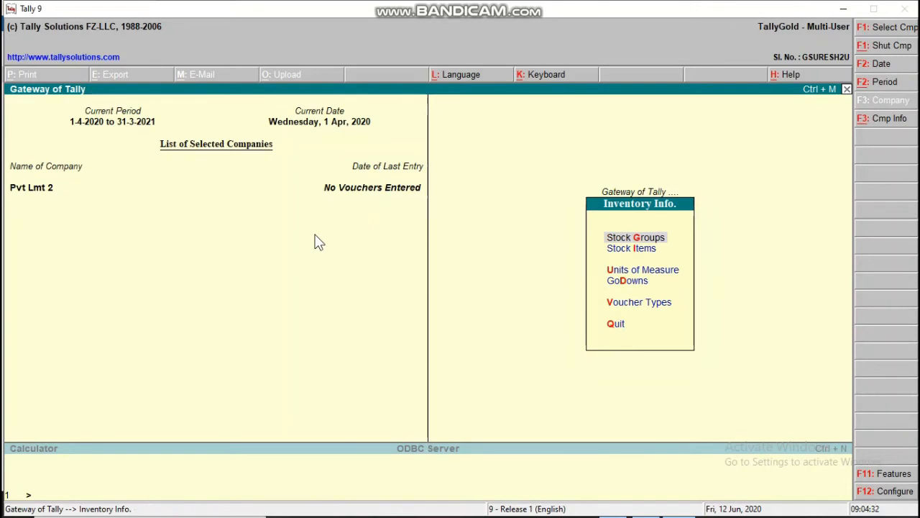
{"action": "key", "text": "Escape"}
Open a new purchase voucher in the accounting vouchers
{"action": "key", "text": "Down"}
{"action": "key", "text": "Down"}
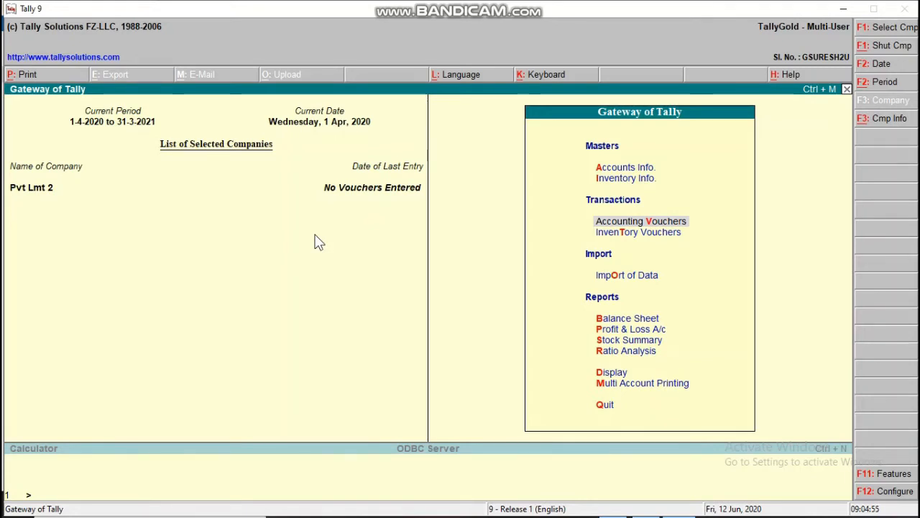
{"action": "key", "text": "Down"}
{"action": "key", "text": "Up"}
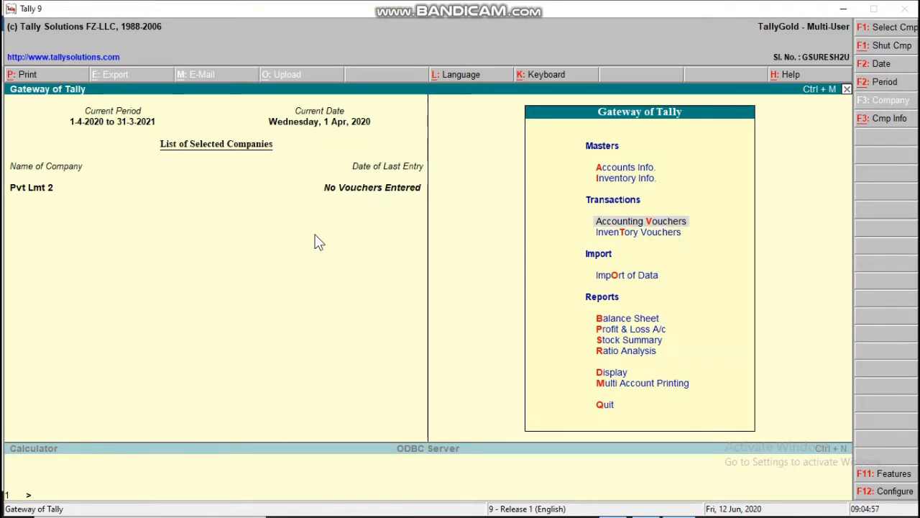
{"action": "key", "text": "Return"}
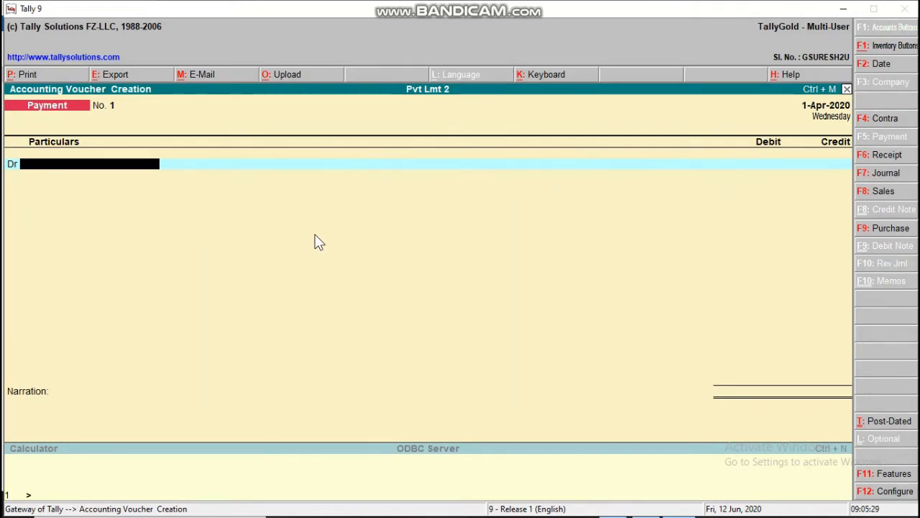
{"action": "key", "text": "F9"}
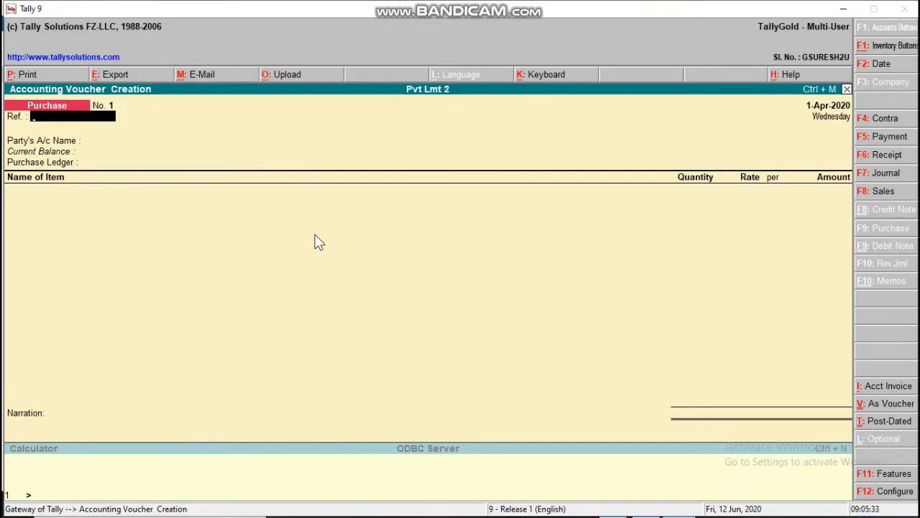
Set the purchase voucher's party account to Cash and its purchase ledger to Purchse A/c, leaving the reference and supplier details blank
{"action": "key", "text": "Return"}
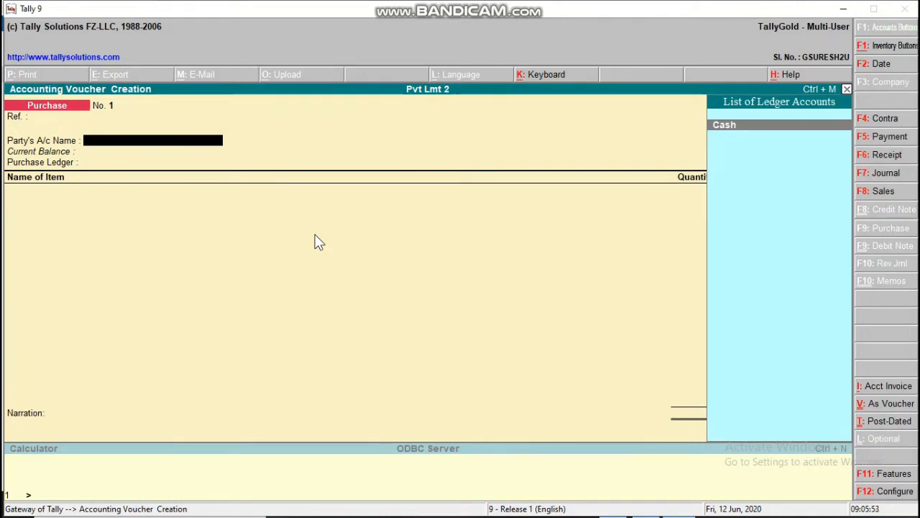
{"action": "key", "text": "Return"}
{"action": "key", "text": "Return"}
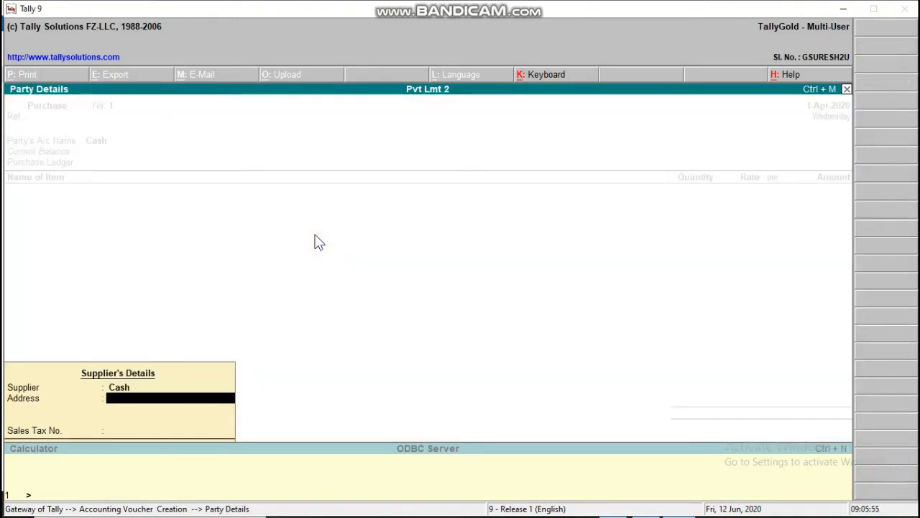
{"action": "key", "text": "Return"}
{"action": "key", "text": "Return"}
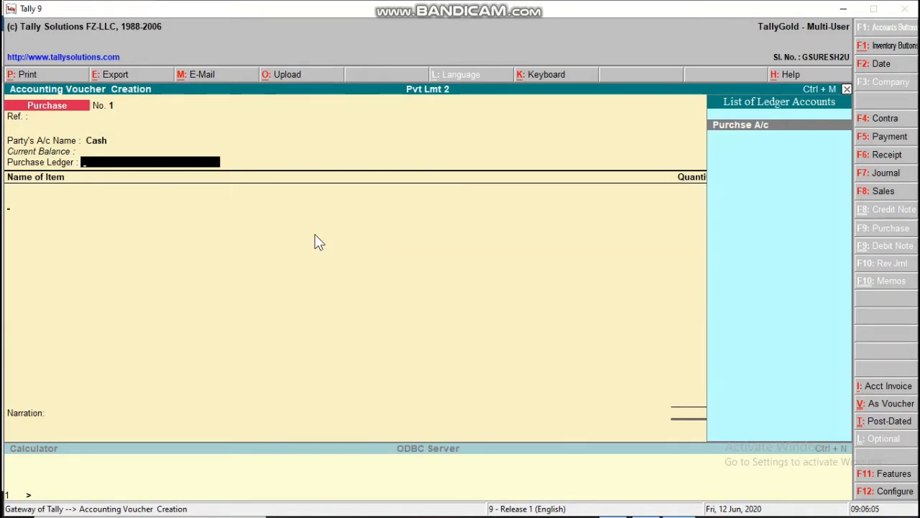
{"action": "key", "text": "Return"}
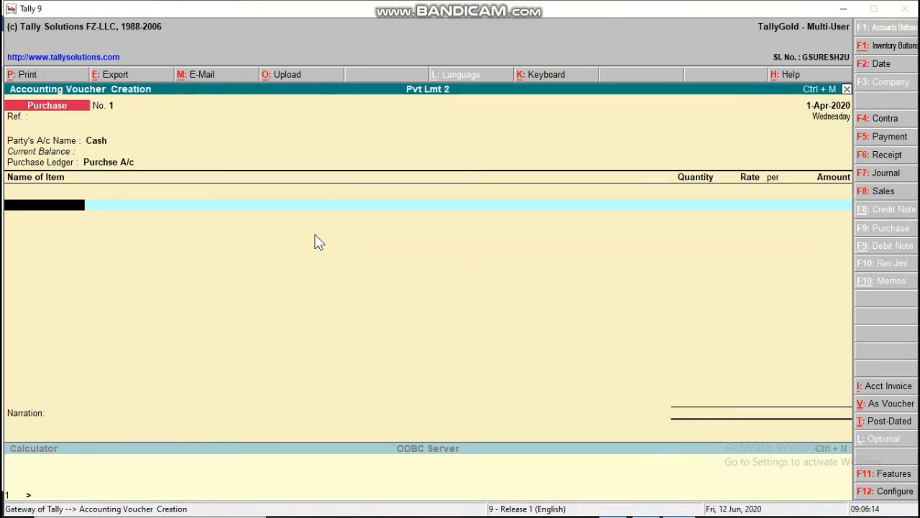
Add Gold as the first item of the purchase voucher, without a description
{"action": "key", "text": "space"}
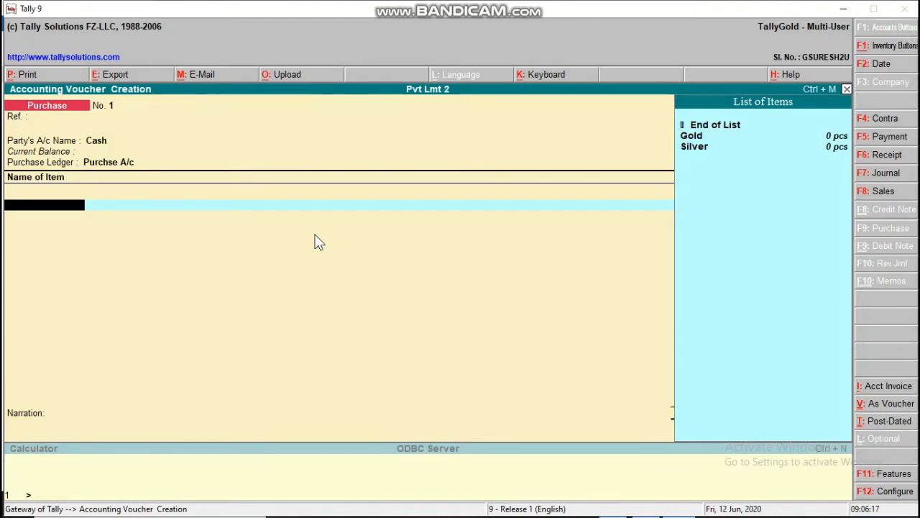
{"action": "key", "text": "Down"}
{"action": "key", "text": "Down"}
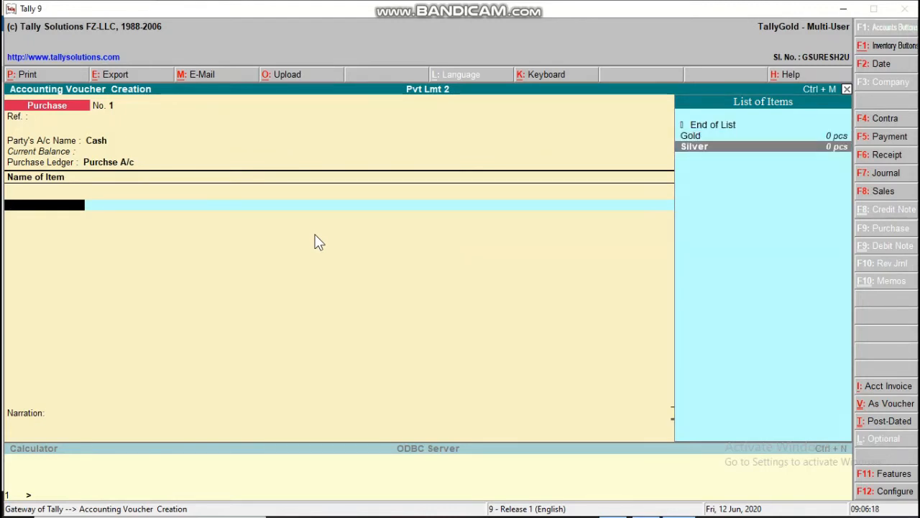
{"action": "key", "text": "Up"}
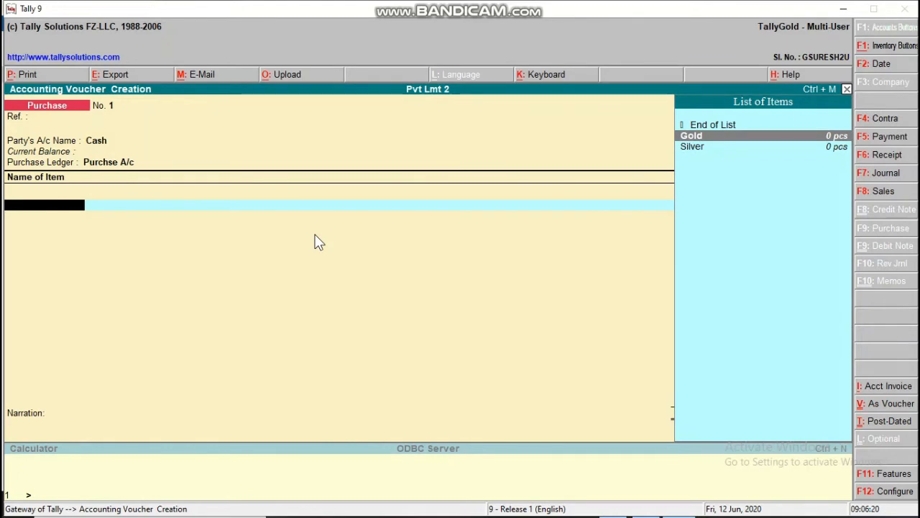
{"action": "key", "text": "Return"}
{"action": "key", "text": "Return"}
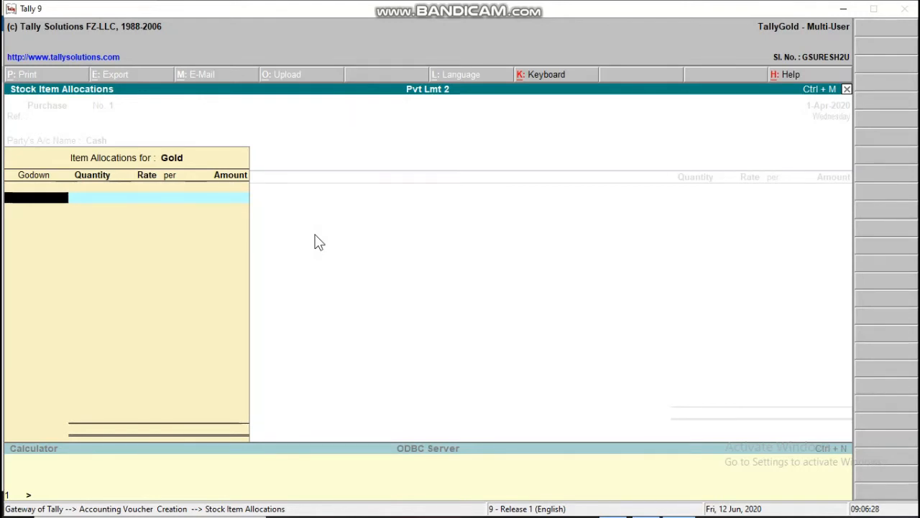
Allocate 20 pcs of Gold to the Agra godown
{"action": "key", "text": "space"}
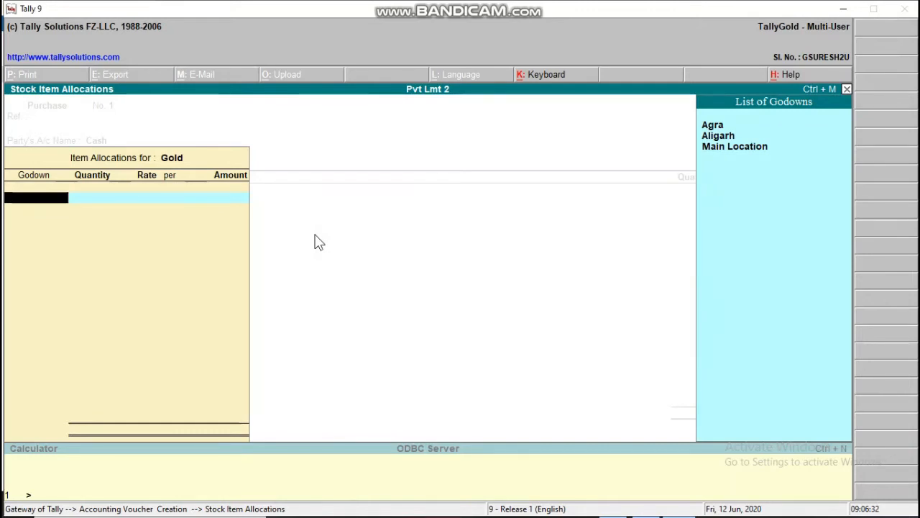
{"action": "key", "text": "Down"}
{"action": "key", "text": "Down"}
{"action": "key", "text": "Up"}
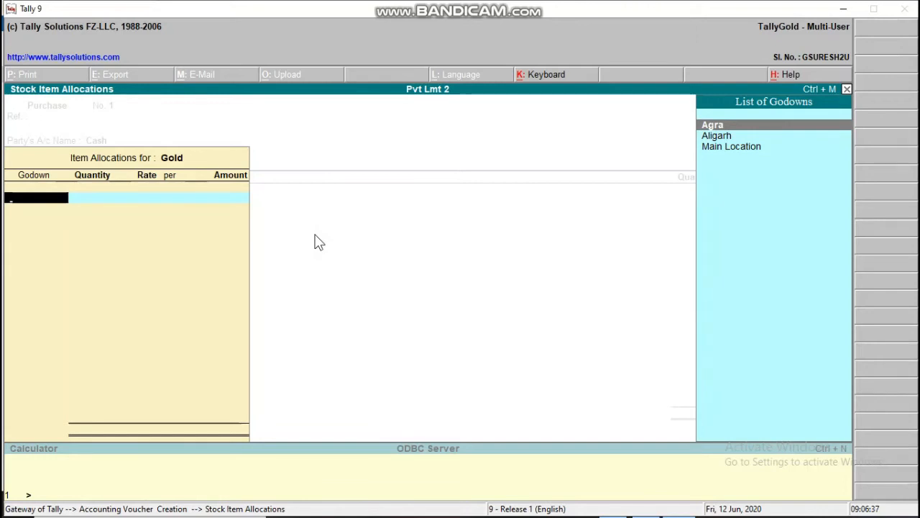
{"action": "key", "text": "Down"}
{"action": "key", "text": "Up"}
{"action": "key", "text": "Down"}
{"action": "key", "text": "Up"}
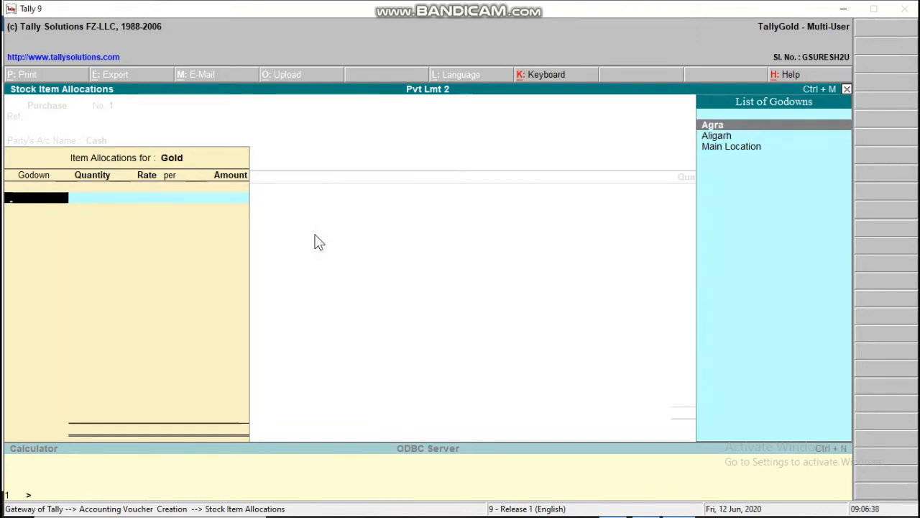
{"action": "key", "text": "Return"}
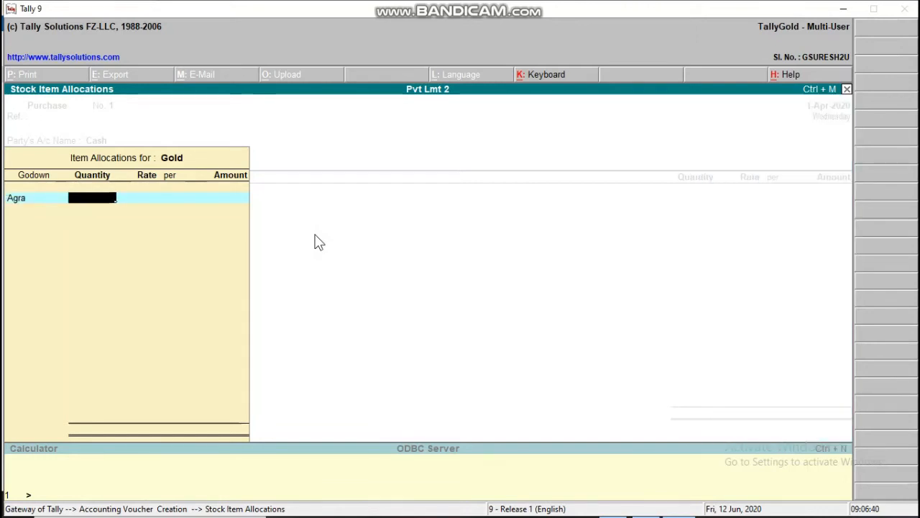
{"action": "type", "text": "20"}
{"action": "key", "text": "Return"}
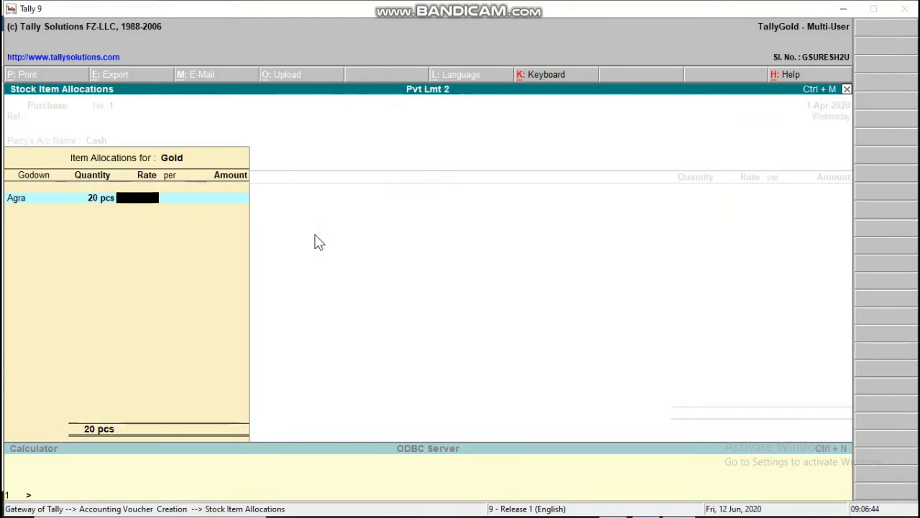
Set the Gold rate to 5000 per pcs and finish its godown allocation
{"action": "type", "text": "5000"}
{"action": "key", "text": "Return"}
{"action": "key", "text": "Return"}
{"action": "key", "text": "Return"}
{"action": "key", "text": "Return"}
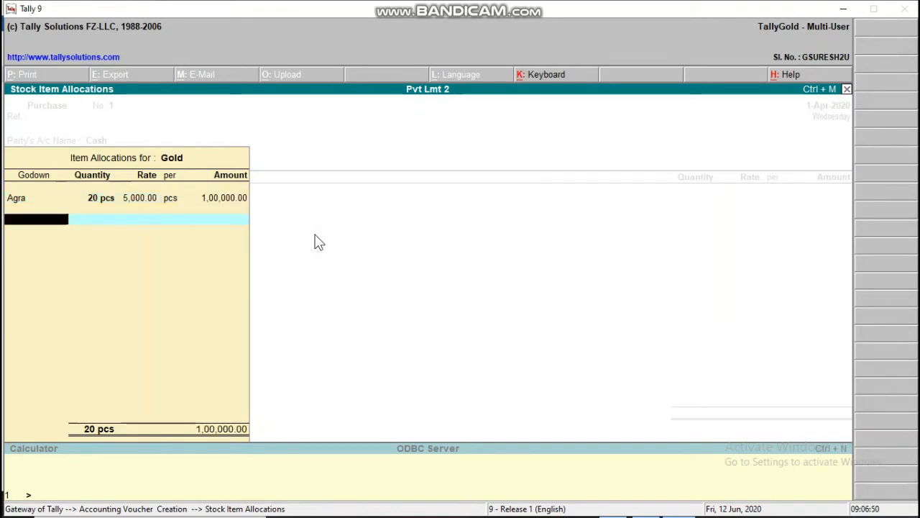
{"action": "key", "text": "Return"}
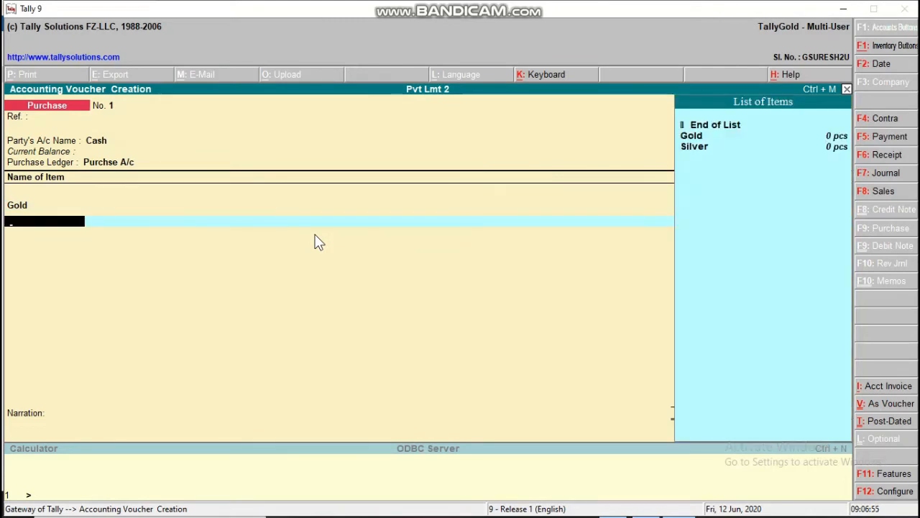
Add Silver as the second item of the purchase voucher, without a description
{"action": "key", "text": "Down"}
{"action": "key", "text": "Down"}
{"action": "key", "text": "Return"}
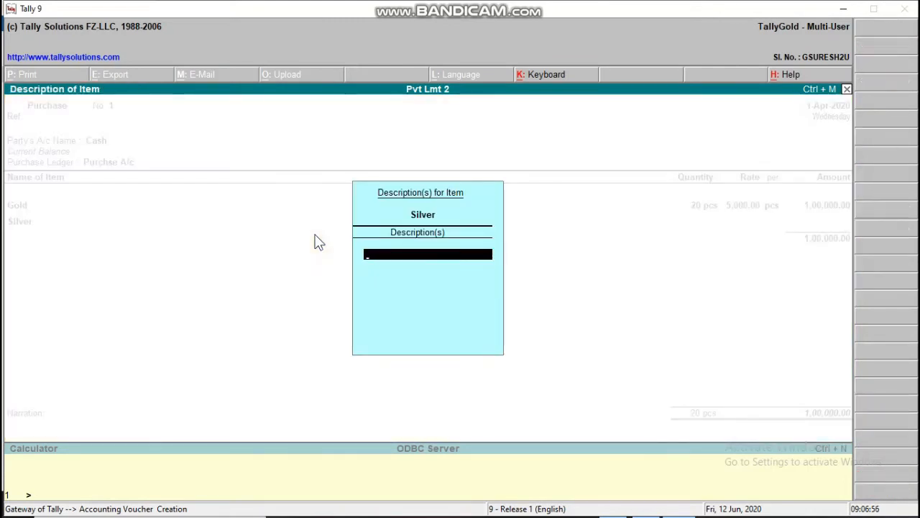
{"action": "key", "text": "Return"}
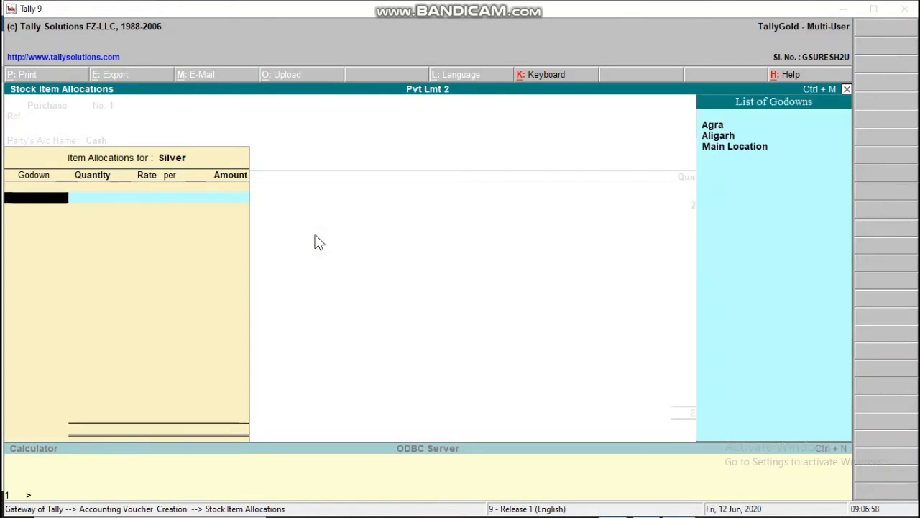
Allocate 10 pcs of Silver to the Aligarh godown at a rate of 500 per pcs
{"action": "key", "text": "Down"}
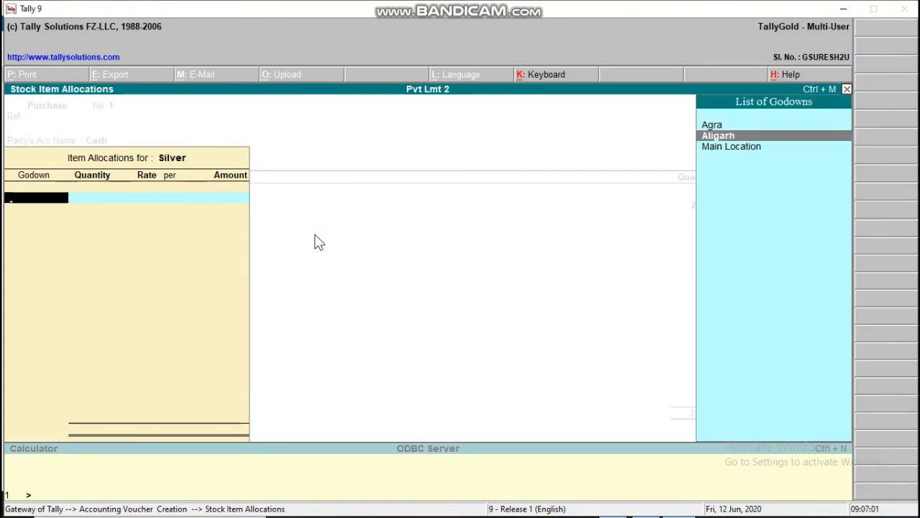
{"action": "key", "text": "Return"}
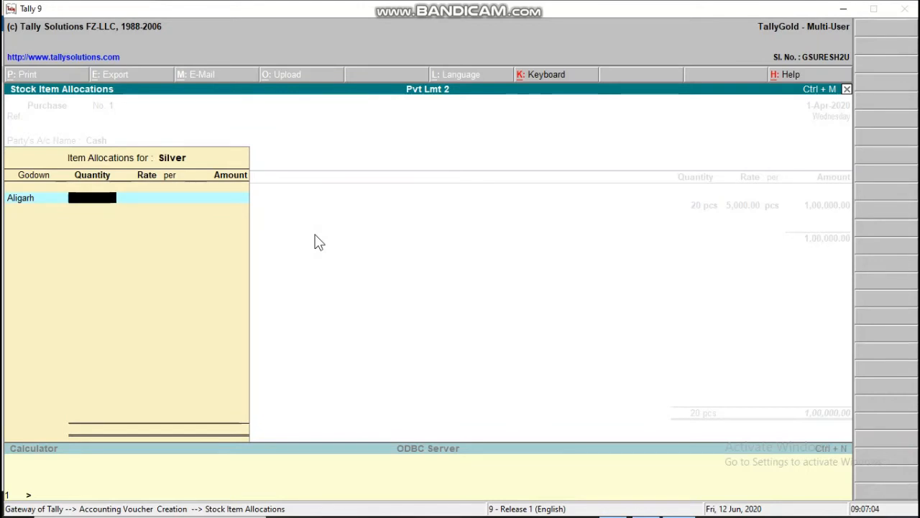
{"action": "type", "text": "10"}
{"action": "key", "text": "Return"}
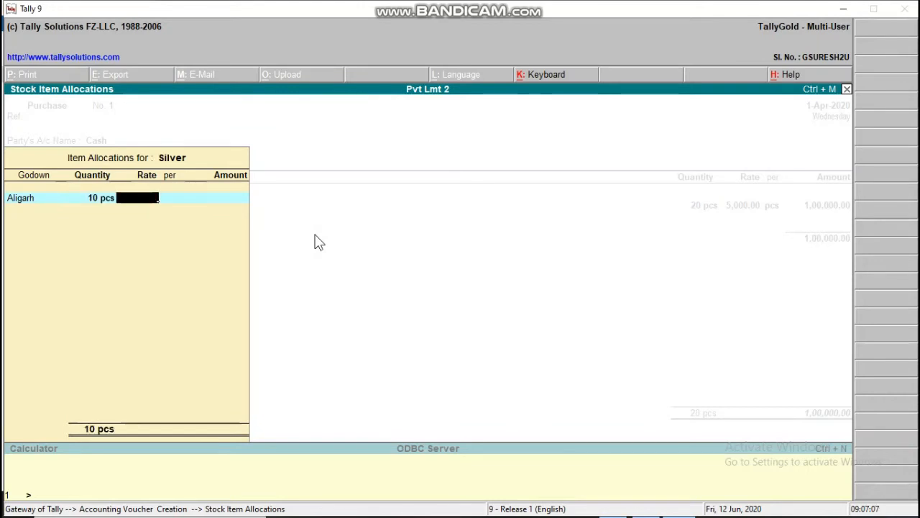
{"action": "type", "text": "500"}
{"action": "key", "text": "Return"}
{"action": "key", "text": "Return"}
{"action": "key", "text": "Return"}
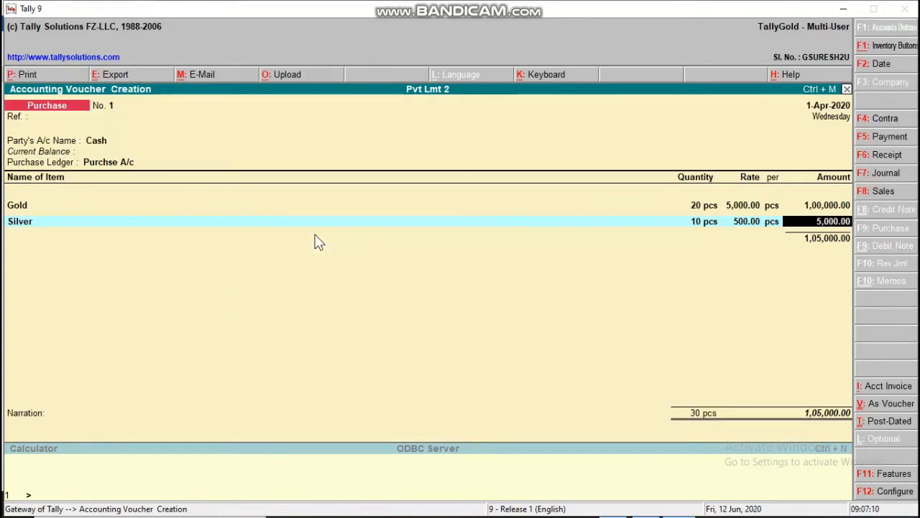
{"action": "key", "text": "Return"}
End the item list, enter the narration "being locks puchased with cash", and save the purchase voucher, returning to the Gateway of Tally
{"action": "key", "text": "Return"}
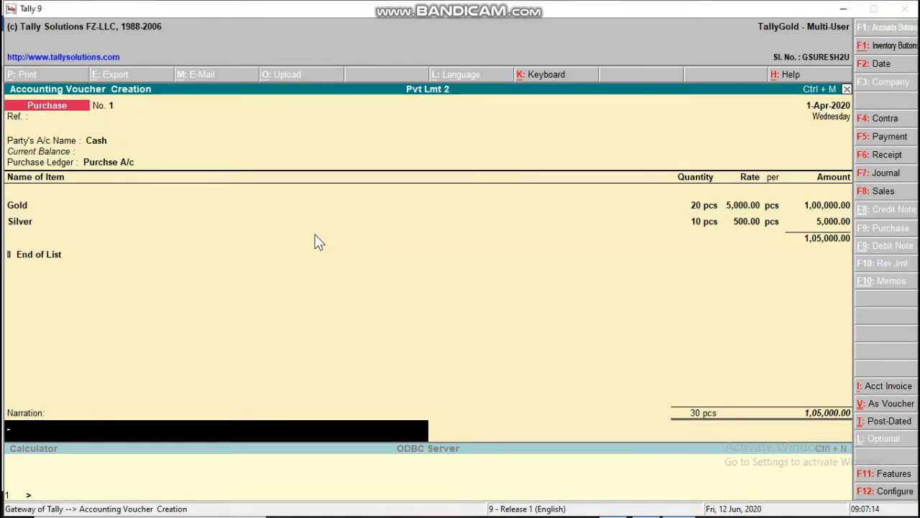
{"action": "type", "text": "being lo"}
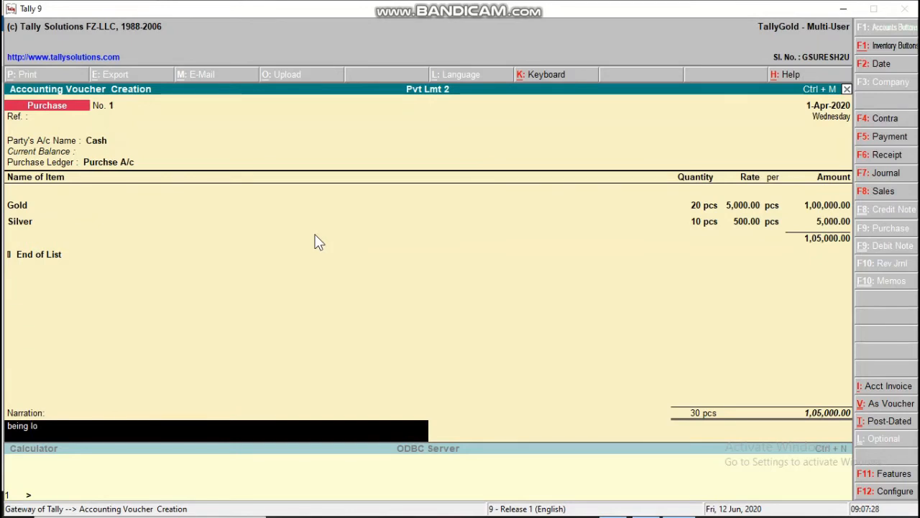
{"action": "type", "text": "cks pu"}
{"action": "type", "text": "chased w"}
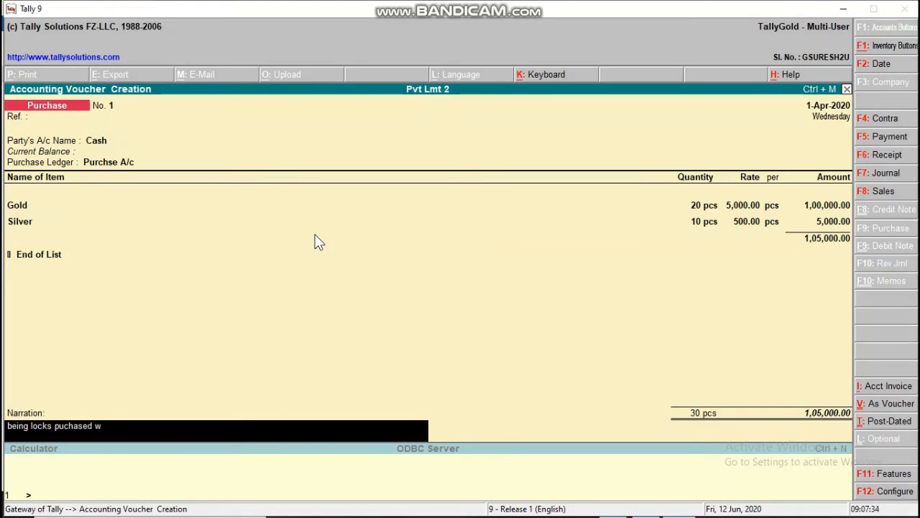
{"action": "type", "text": "ith cash"}
{"action": "key", "text": "Return"}
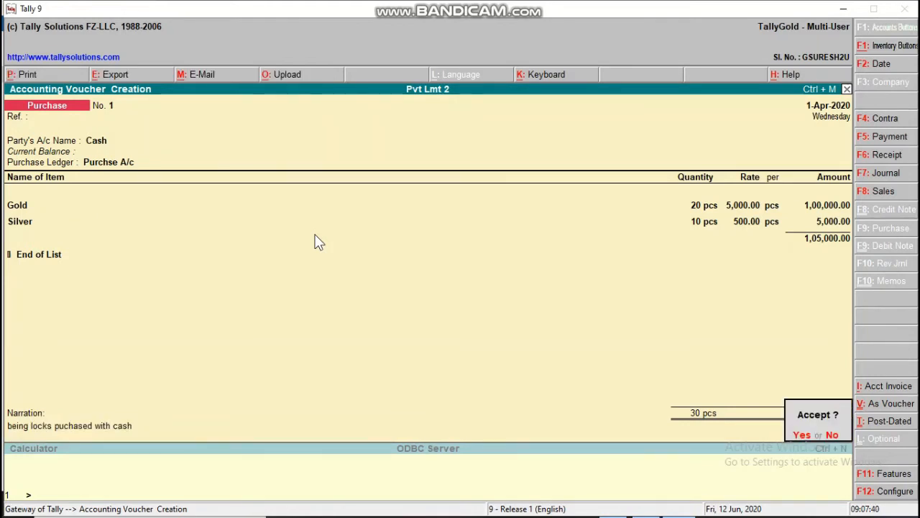
{"action": "key", "text": "Return"}
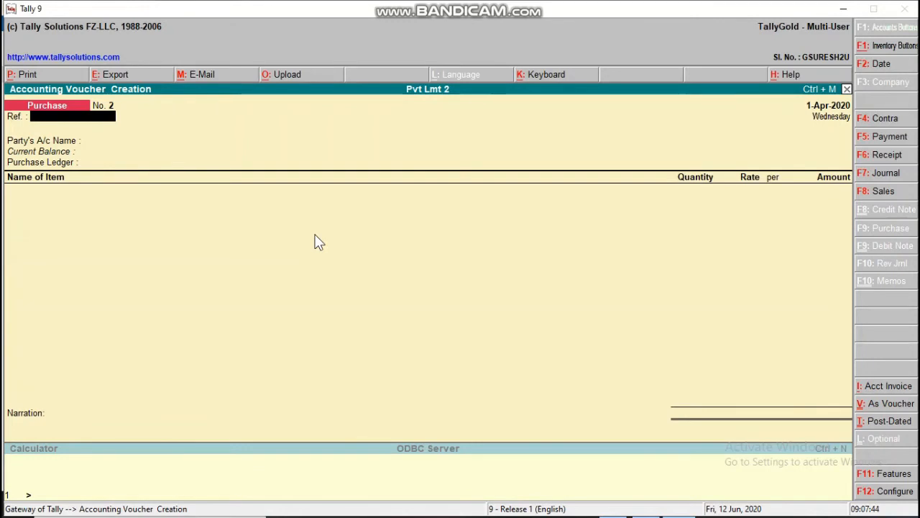
{"action": "key", "text": "Escape"}
{"action": "key", "text": "Return"}
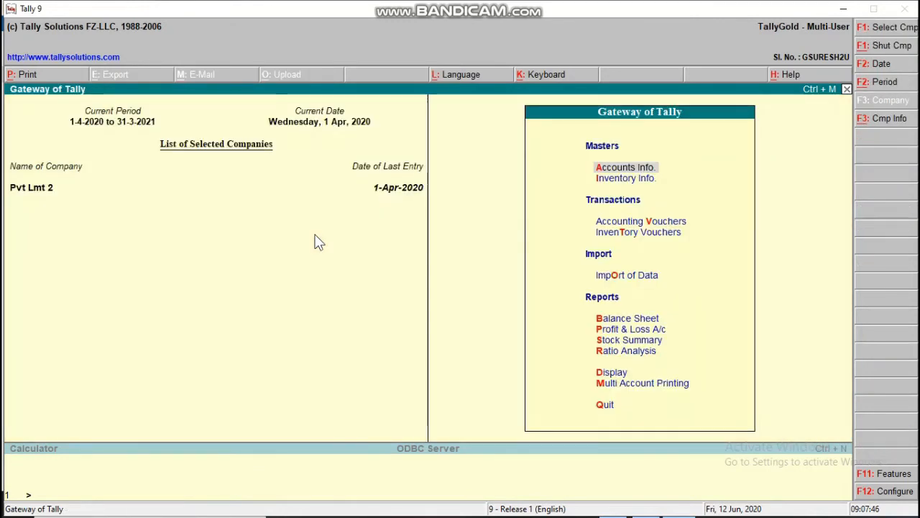
Open the Statements of Inventory reports from the display reports
{"action": "key", "text": "Down"}
{"action": "key", "text": "Down"}
{"action": "key", "text": "Down"}
{"action": "key", "text": "Down"}
{"action": "key", "text": "Down"}
{"action": "key", "text": "Down"}
{"action": "key", "text": "Down"}
{"action": "key", "text": "Down"}
{"action": "key", "text": "Down"}
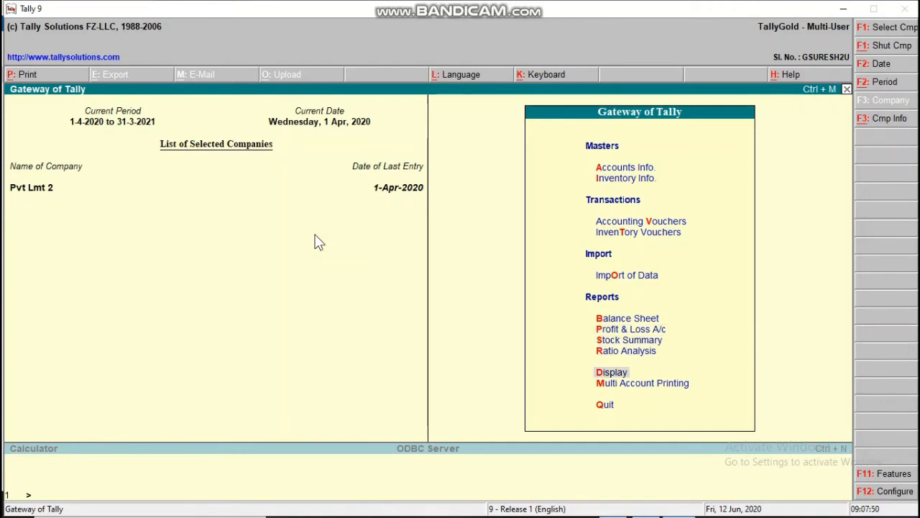
{"action": "key", "text": "Return"}
{"action": "key", "text": "Down"}
{"action": "key", "text": "Down"}
{"action": "key", "text": "Down"}
{"action": "key", "text": "Down"}
{"action": "key", "text": "Down"}
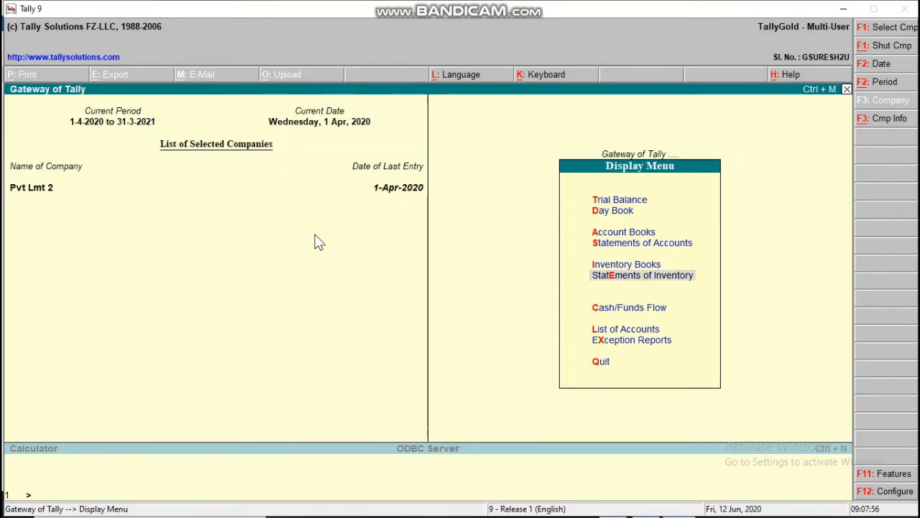
{"action": "key", "text": "Return"}
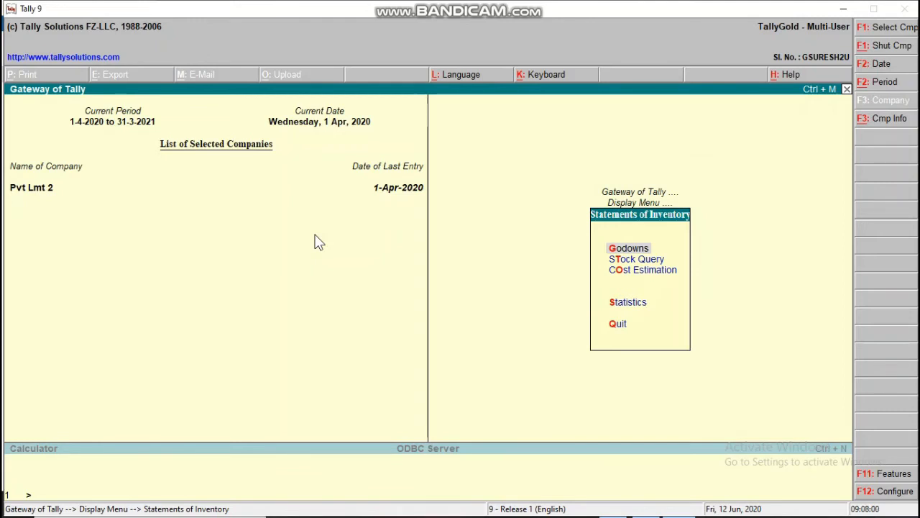
Examine the Agra godown's summary and the stock items in its Locks group
{"action": "key", "text": "Return"}
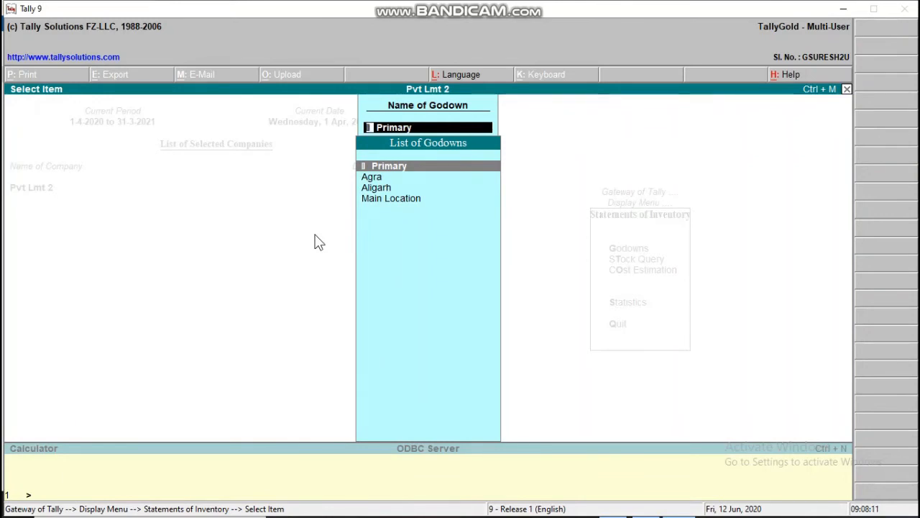
{"action": "key", "text": "Down"}
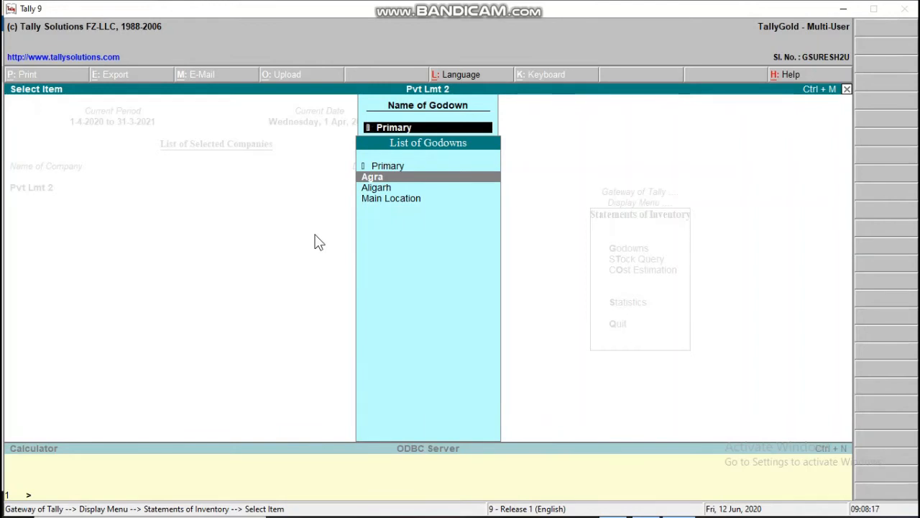
{"action": "key", "text": "Return"}
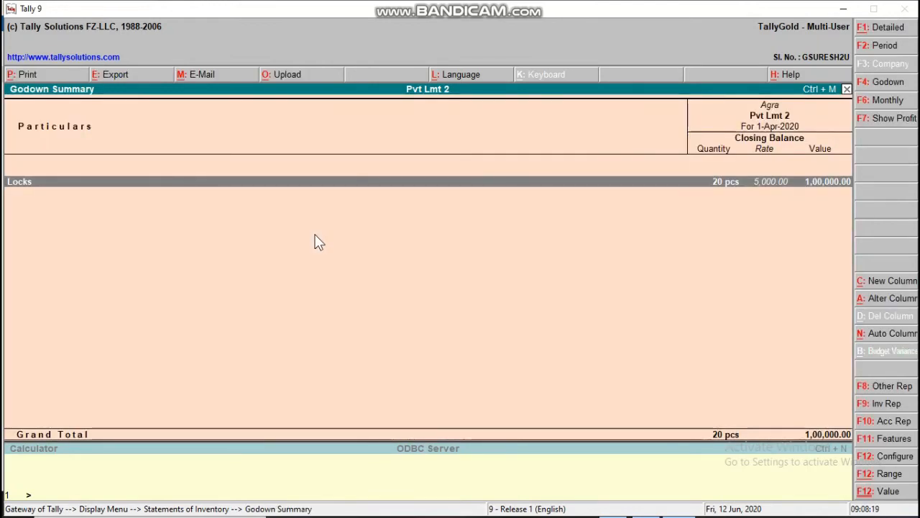
{"action": "key", "text": "Return"}
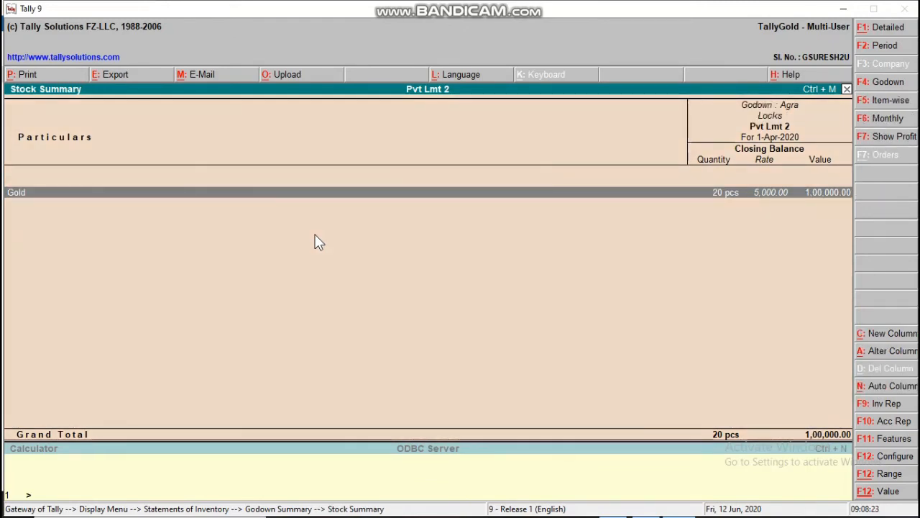
{"action": "key", "text": "Escape"}
{"action": "key", "text": "Escape"}
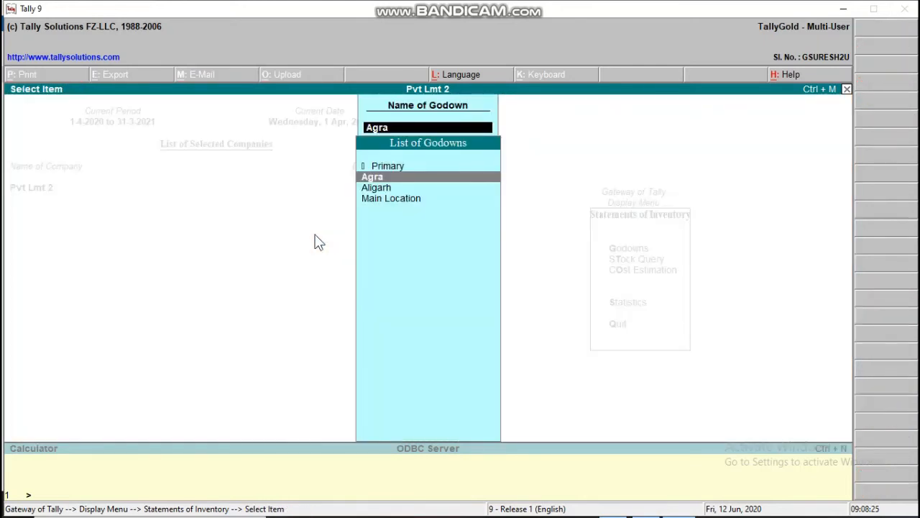
Examine the Aligarh godown's summary and the stock items in its Locks group
{"action": "key", "text": "Down"}
{"action": "key", "text": "Return"}
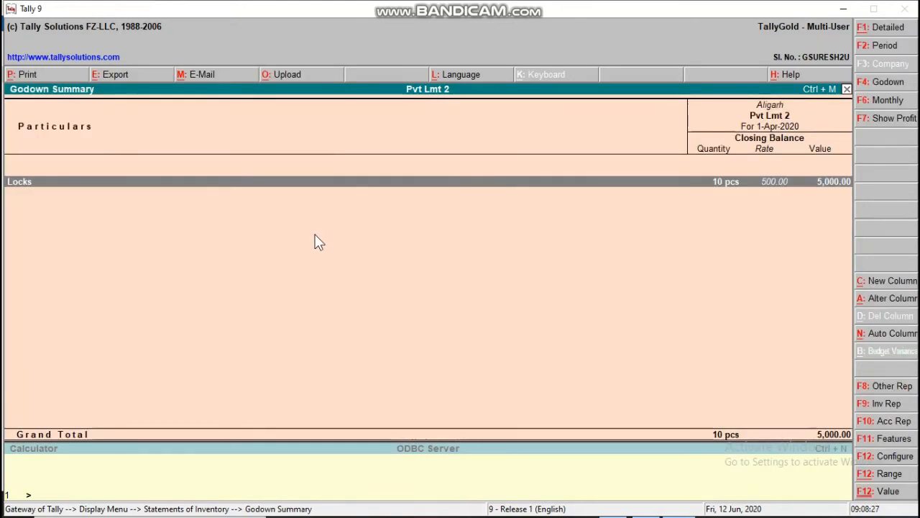
{"action": "key", "text": "Return"}
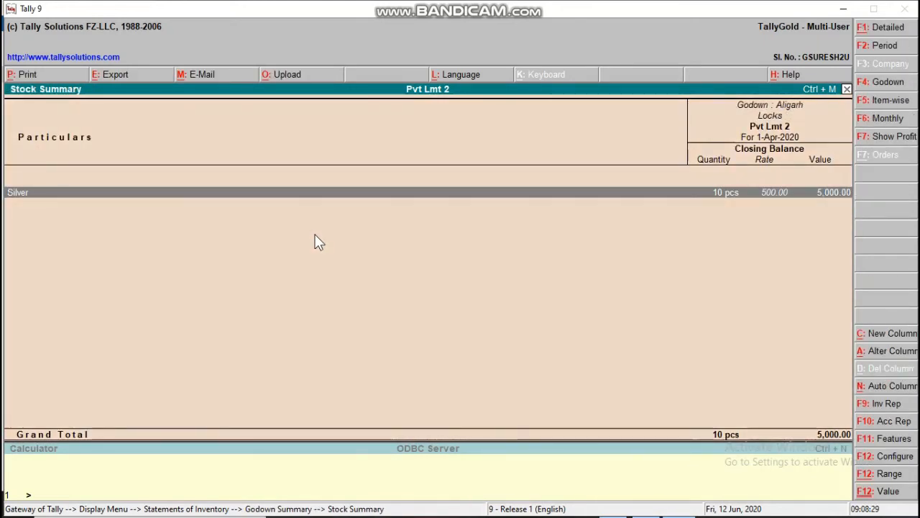
{"action": "key", "text": "Escape"}
{"action": "key", "text": "Escape"}
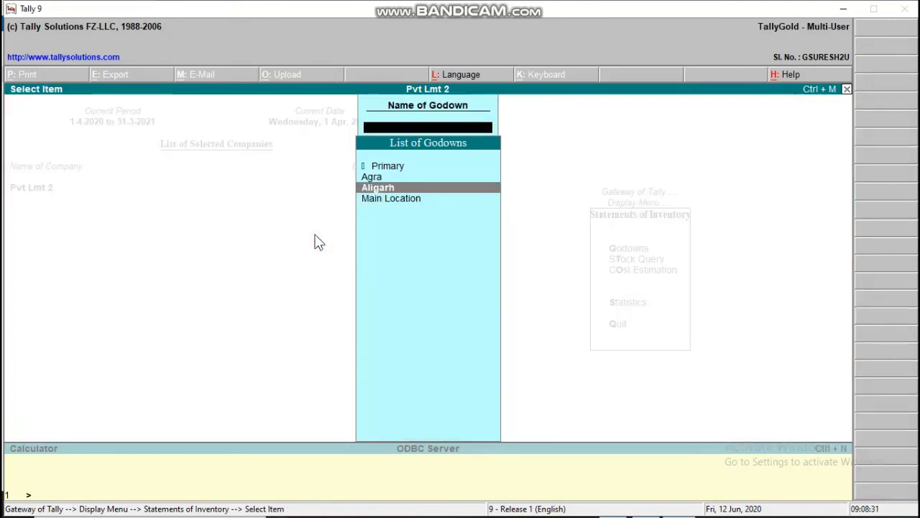
{"action": "key", "text": "Escape"}
{"action": "key", "text": "Escape"}
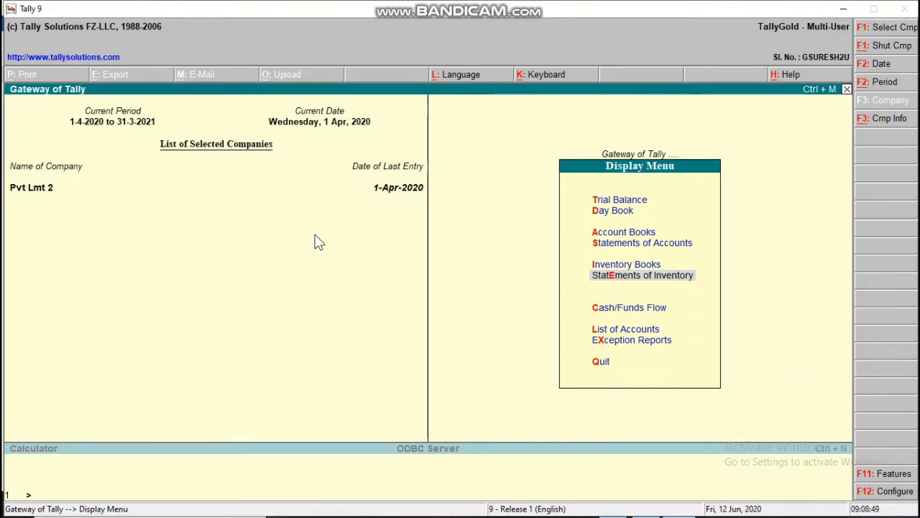
Examine the stock ageing analysis of the Locks group by item and godown, and return to the Gateway of Tally
{"action": "key", "text": "Up"}
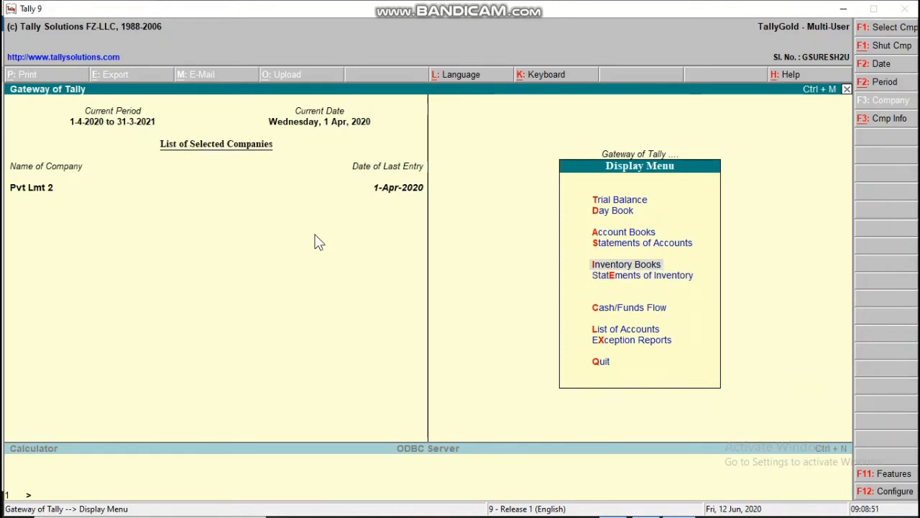
{"action": "key", "text": "Return"}
{"action": "key", "text": "Down"}
{"action": "key", "text": "Down"}
{"action": "key", "text": "Down"}
{"action": "key", "text": "Down"}
{"action": "key", "text": "Down"}
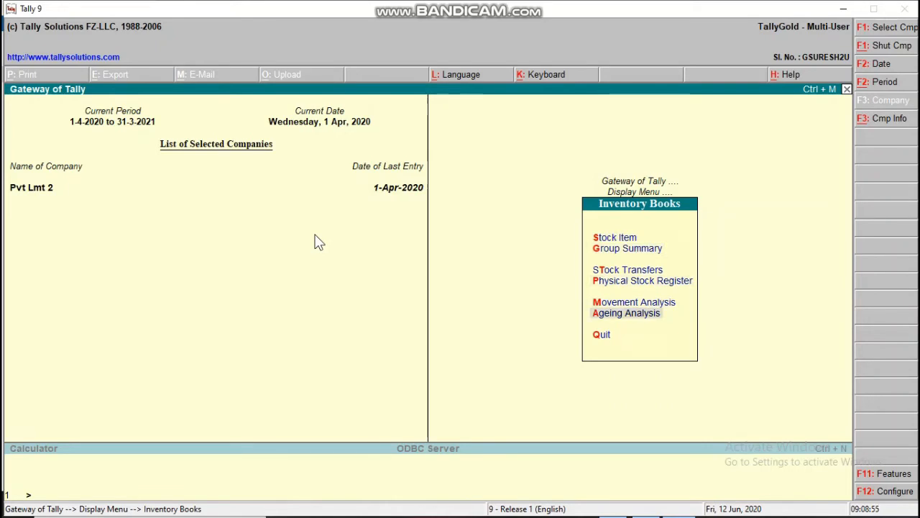
{"action": "key", "text": "s"}
{"action": "key", "text": "Down"}
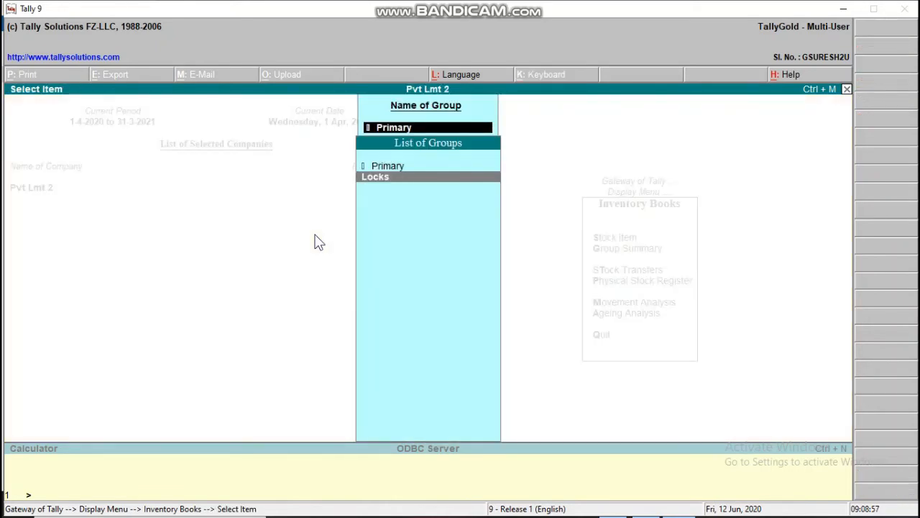
{"action": "key", "text": "Return"}
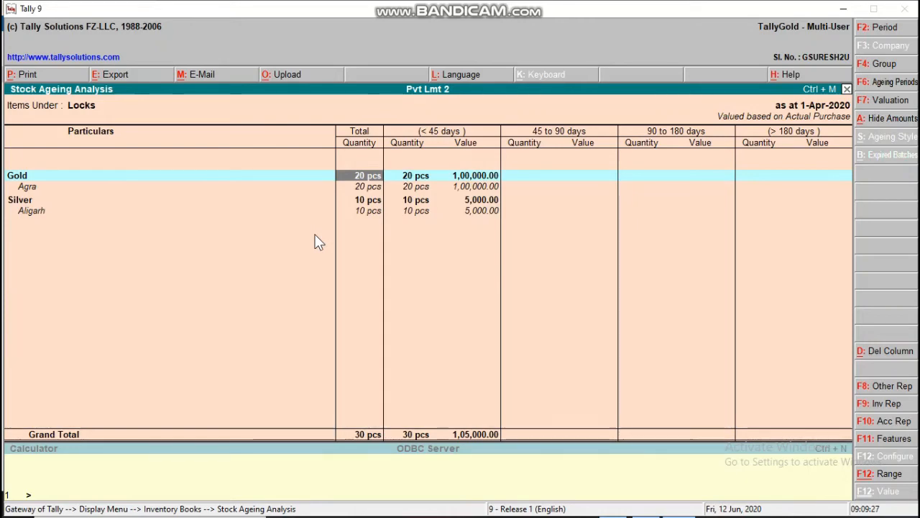
{"action": "key", "text": "Escape"}
{"action": "key", "text": "Escape"}
{"action": "key", "text": "Escape"}
{"action": "key", "text": "Escape"}
{"action": "key", "text": "Escape"}
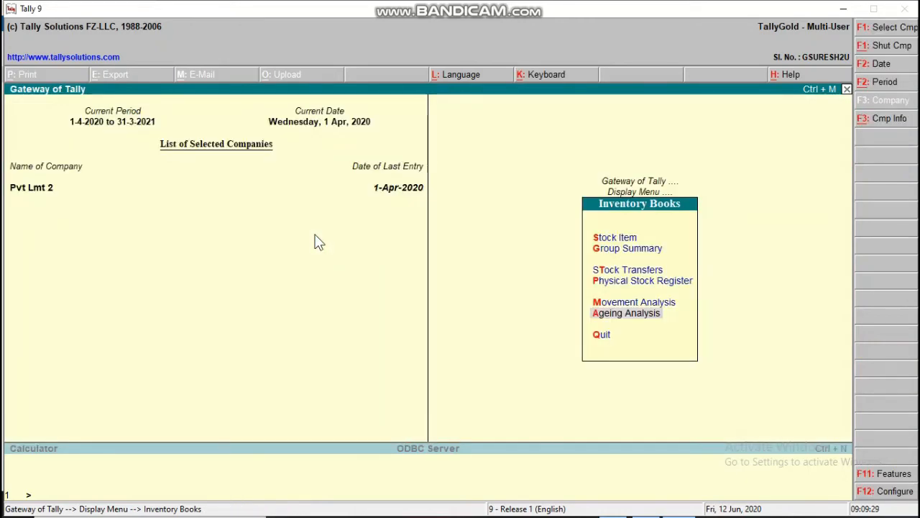
Start a new sales voucher in Accounting Vouchers
{"action": "key", "text": "Up"}
{"action": "key", "text": "Up"}
{"action": "key", "text": "Up"}
{"action": "key", "text": "Up"}
{"action": "key", "text": "Up"}
{"action": "key", "text": "Up"}
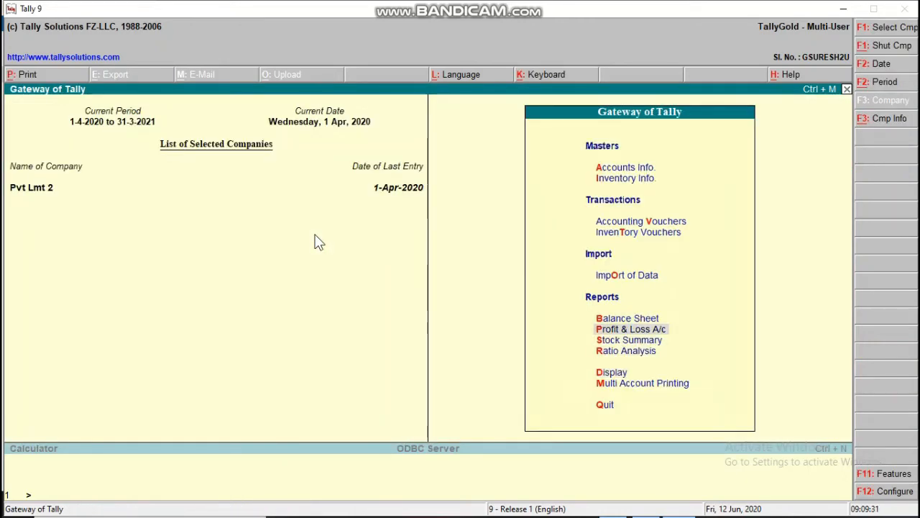
{"action": "key", "text": "Return"}
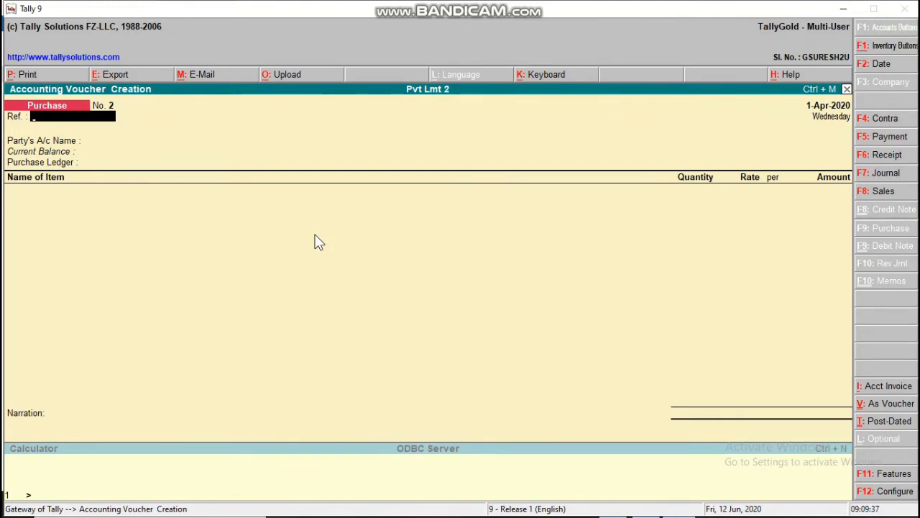
{"action": "key", "text": "F8"}
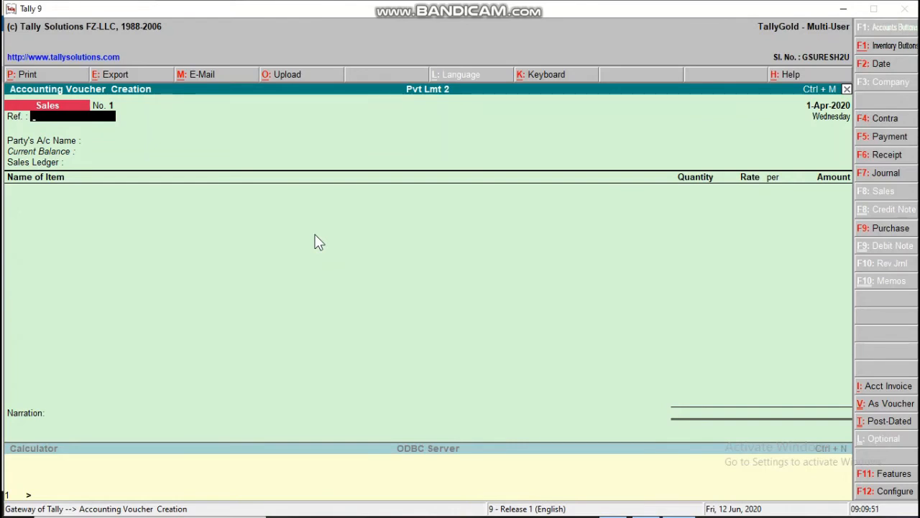
Set the sales voucher's party account to Cash with blank reference and party details, and choose Sales A/c as the sales ledger
{"action": "key", "text": "Return"}
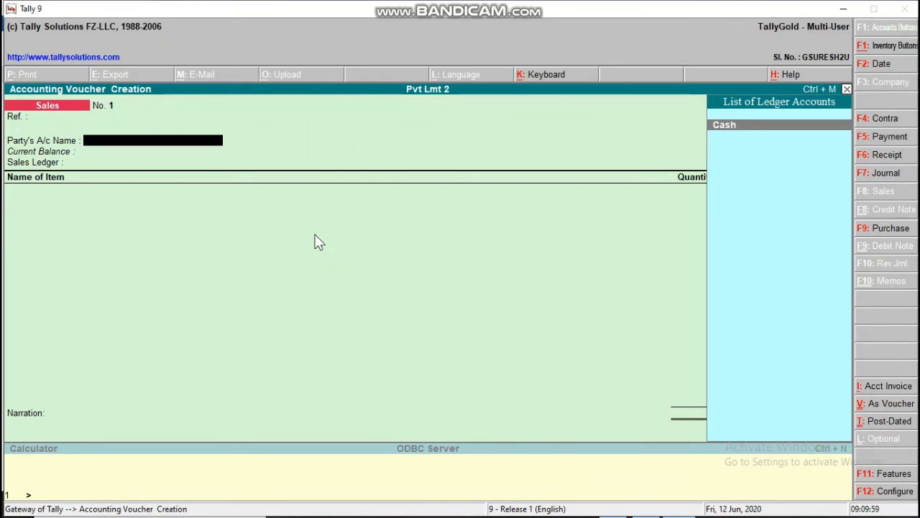
{"action": "key", "text": "Return"}
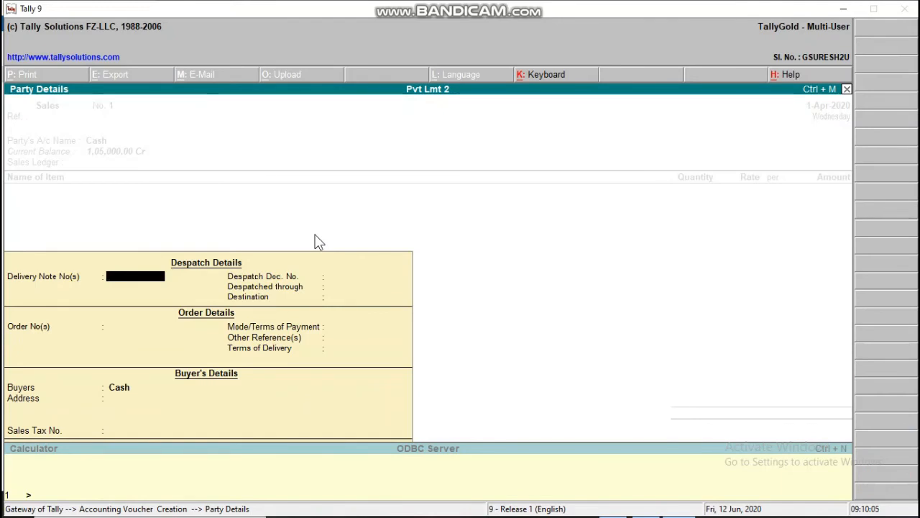
{"action": "key", "text": "Return"}
{"action": "key", "text": "Return"}
{"action": "key", "text": "Return"}
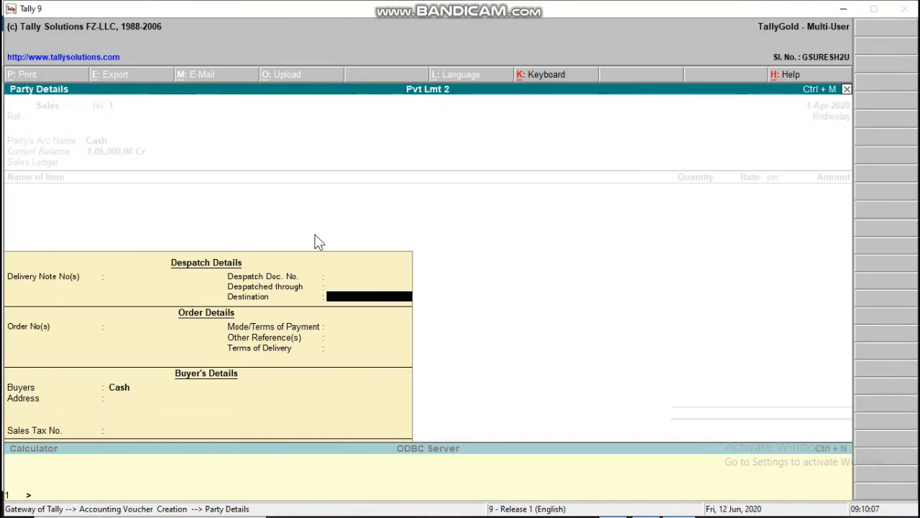
{"action": "key", "text": "Return"}
{"action": "key", "text": "Return"}
{"action": "key", "text": "Return"}
{"action": "key", "text": "Return"}
{"action": "key", "text": "Return"}
{"action": "key", "text": "Return"}
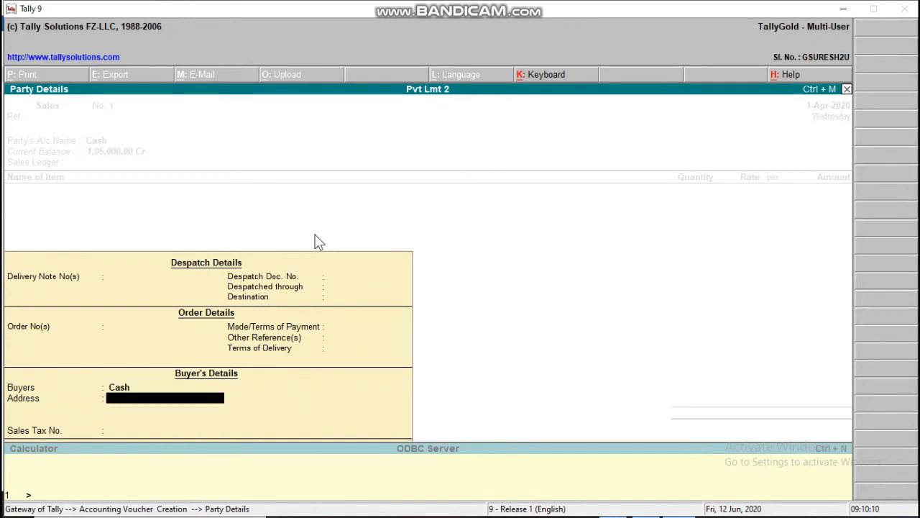
{"action": "key", "text": "Return"}
{"action": "key", "text": "Return"}
{"action": "key", "text": "Return"}
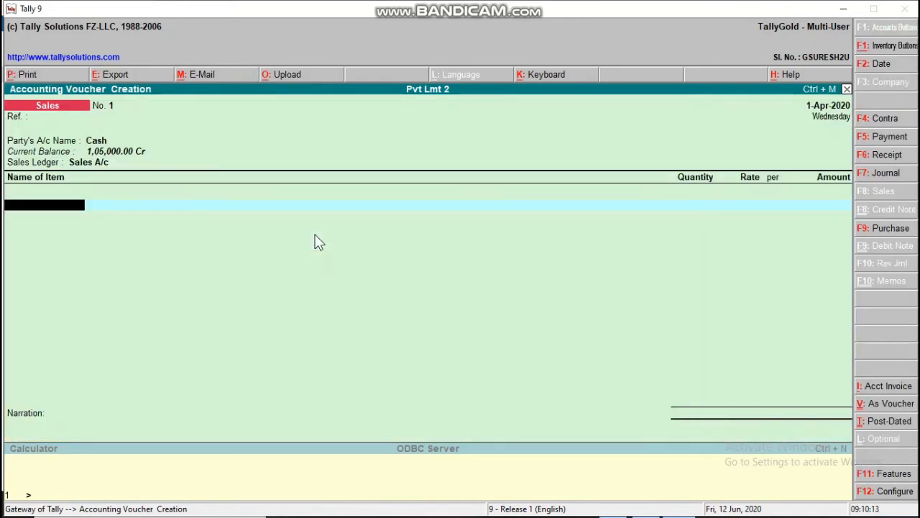
Add the Gold item to the sales voucher, allocating 10 pcs from the Agra godown at a rate of 6,000 per piece
{"action": "key", "text": "space"}
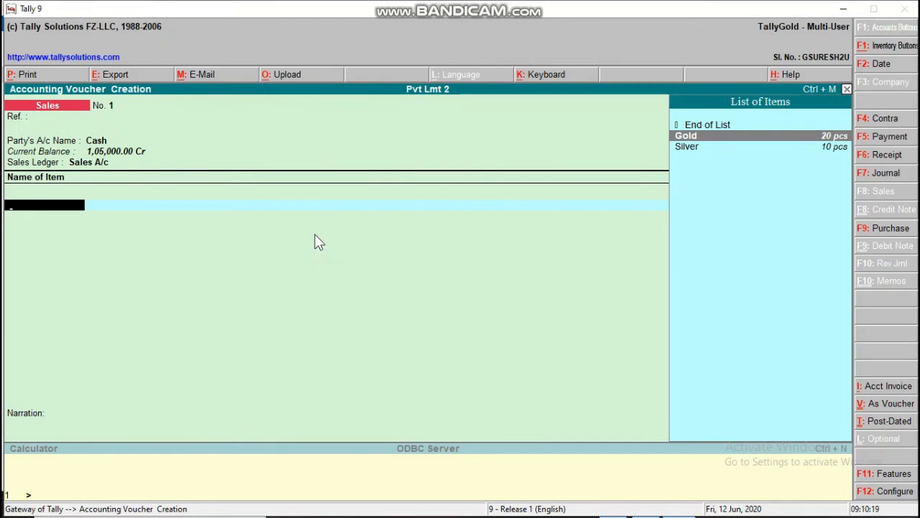
{"action": "key", "text": "Return"}
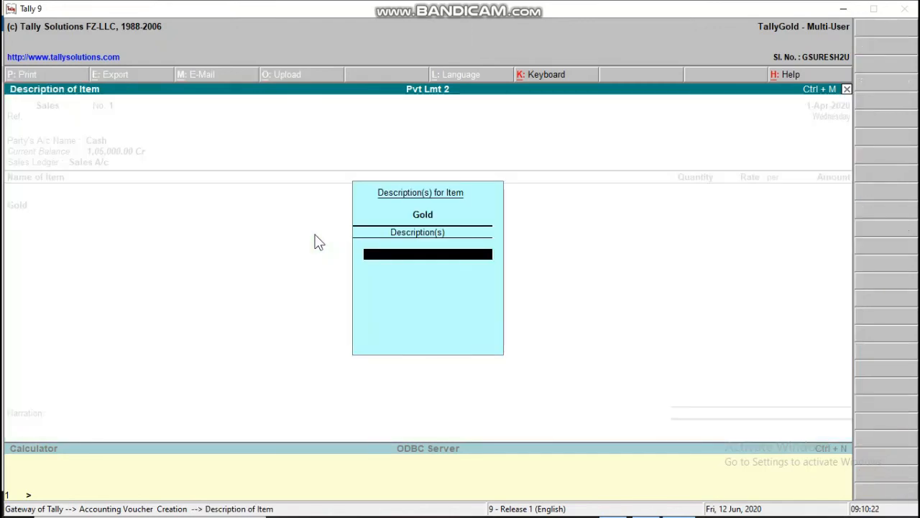
{"action": "key", "text": "Return"}
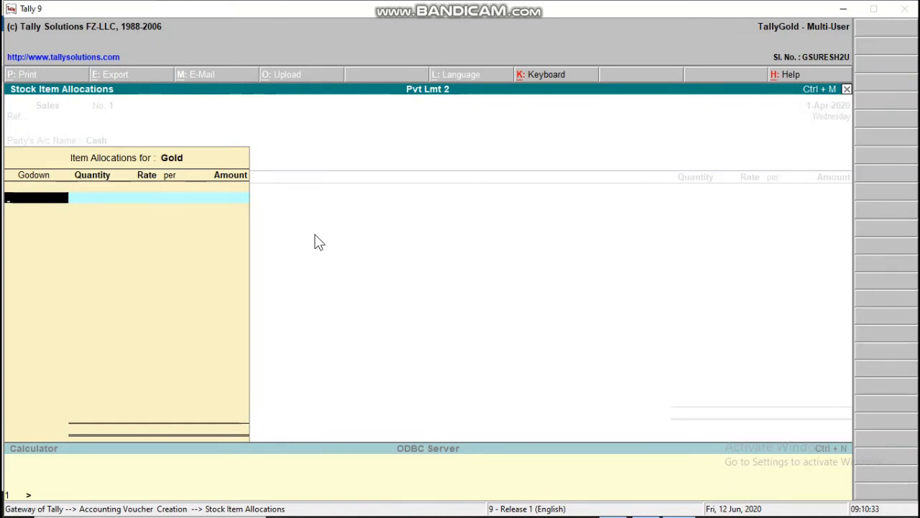
{"action": "key", "text": "space"}
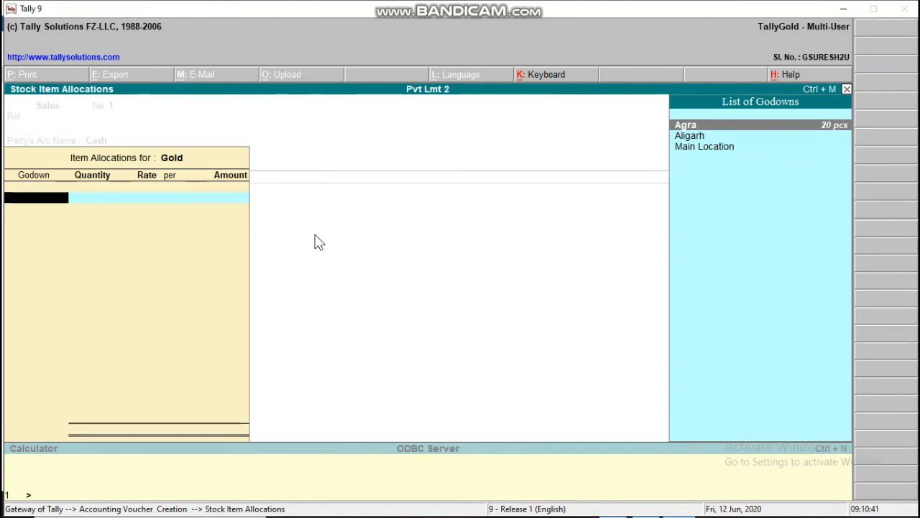
{"action": "key", "text": "Return"}
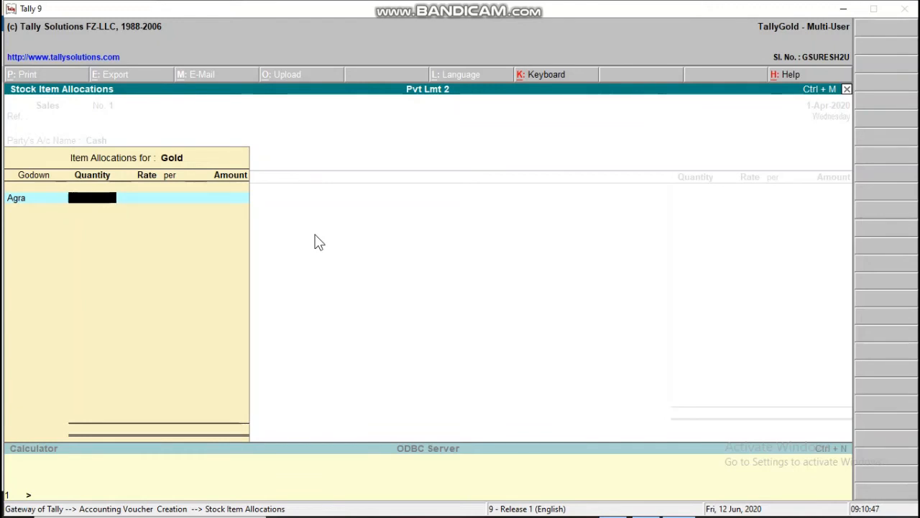
{"action": "type", "text": "10"}
{"action": "key", "text": "Return"}
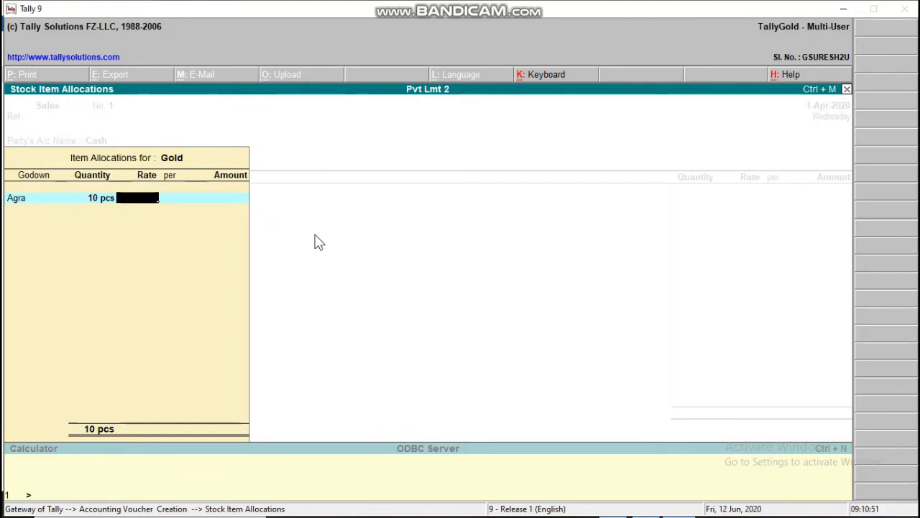
{"action": "type", "text": "6000"}
{"action": "key", "text": "Return"}
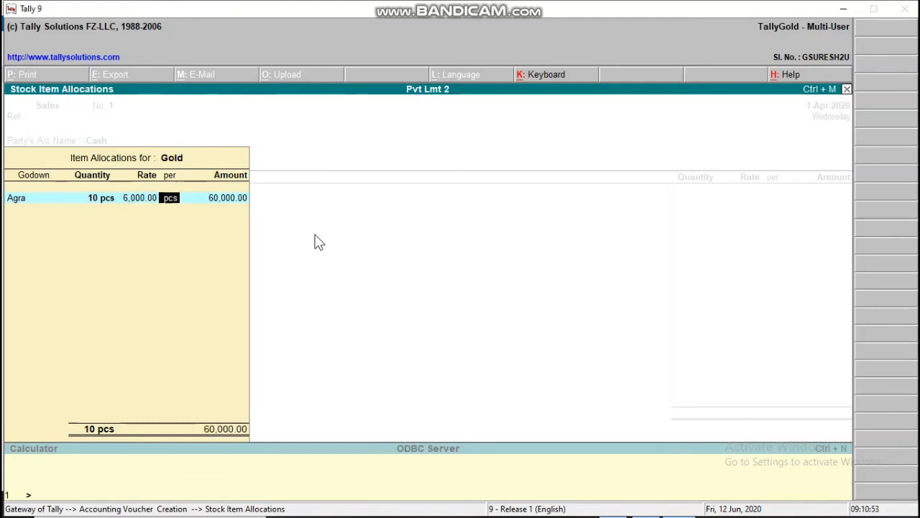
{"action": "key", "text": "Return"}
{"action": "key", "text": "Return"}
{"action": "key", "text": "Return"}
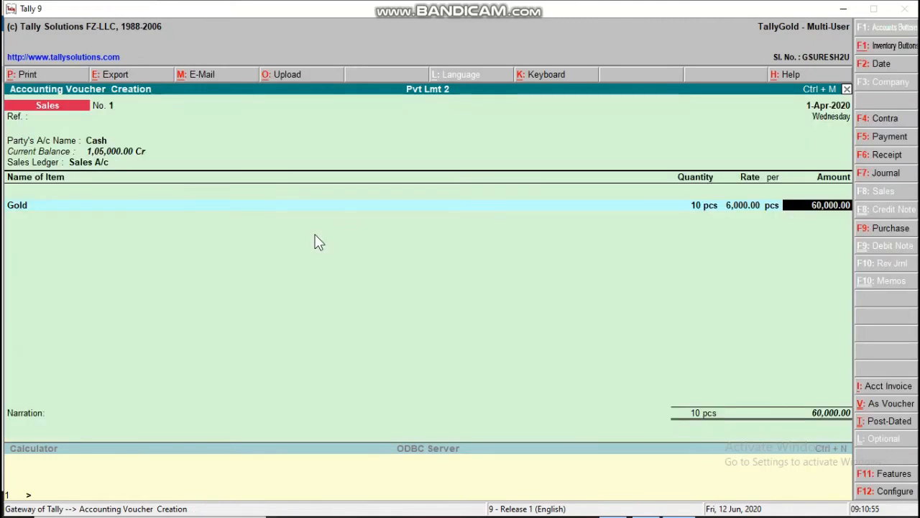
{"action": "key", "text": "Return"}
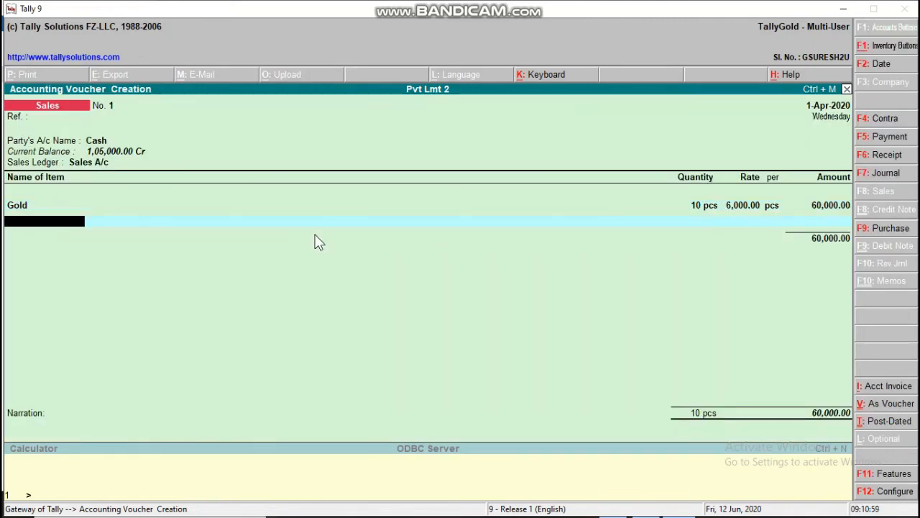
Add the Silver item to the sales voucher, allocating 6 pcs from the Aligarh godown at a rate of 550 per piece
{"action": "key", "text": "Down"}
{"action": "key", "text": "Down"}
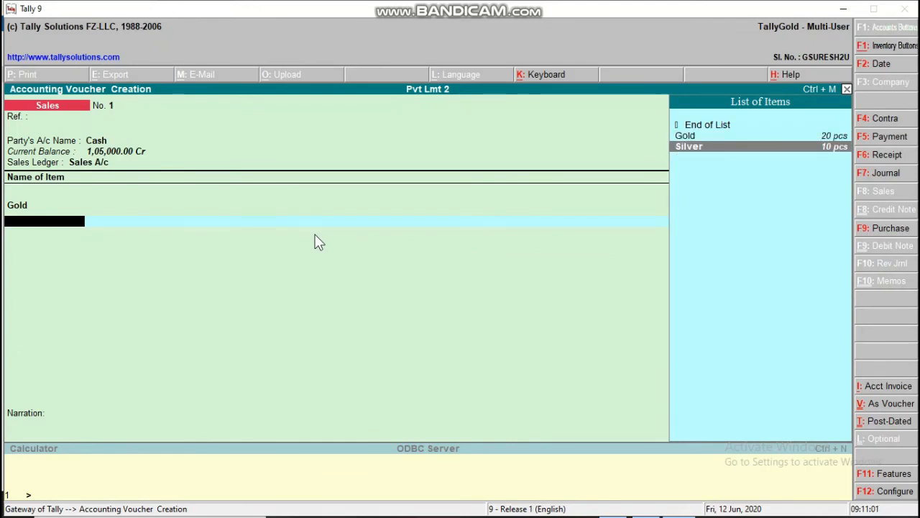
{"action": "key", "text": "Return"}
{"action": "key", "text": "Return"}
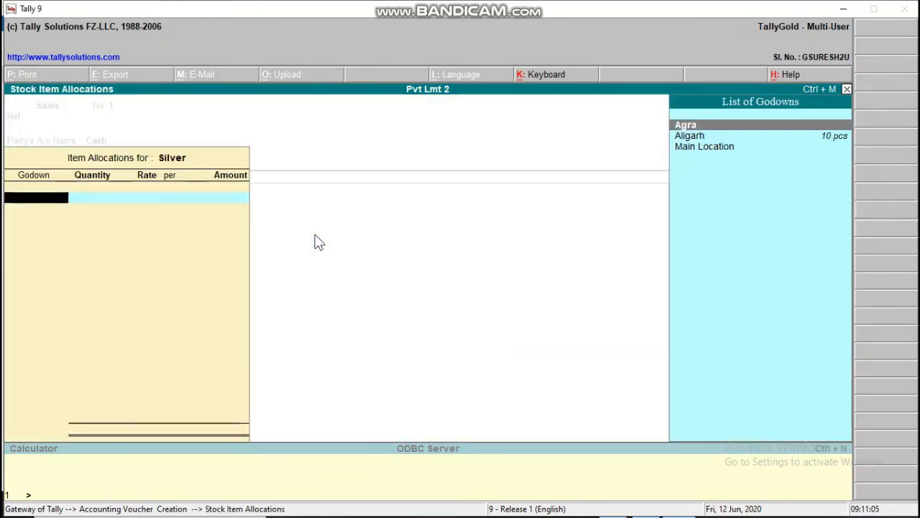
{"action": "key", "text": "Down"}
{"action": "key", "text": "Return"}
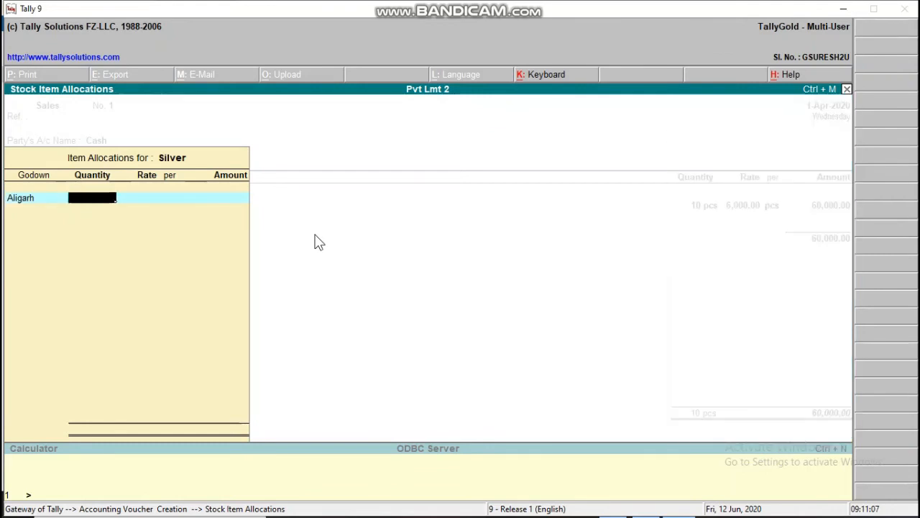
{"action": "type", "text": "6"}
{"action": "key", "text": "Return"}
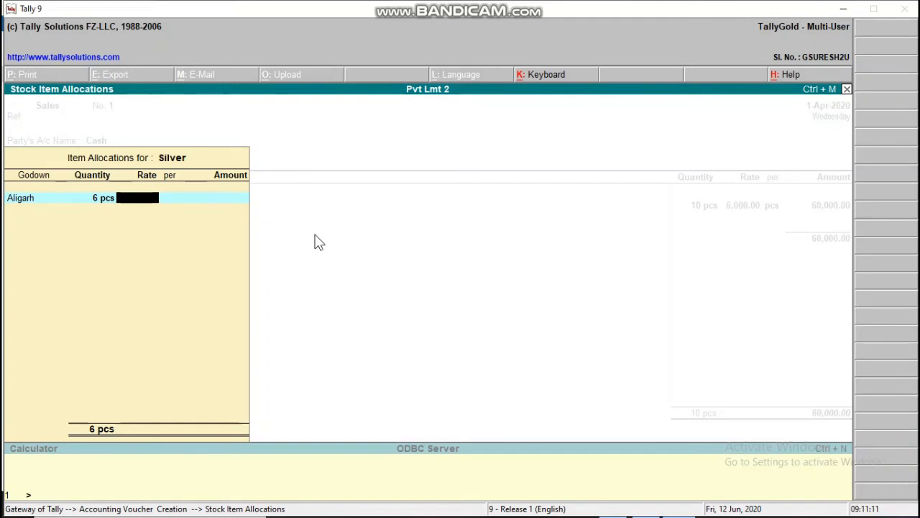
{"action": "type", "text": "550"}
{"action": "key", "text": "Return"}
{"action": "key", "text": "Return"}
{"action": "key", "text": "Return"}
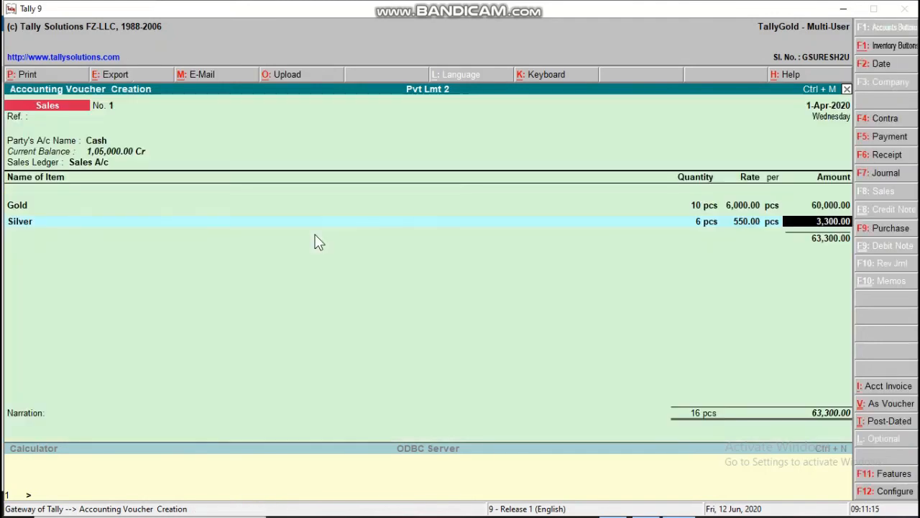
{"action": "key", "text": "Return"}
End the sales voucher's item list and start its narration with "being"
{"action": "key", "text": "Return"}
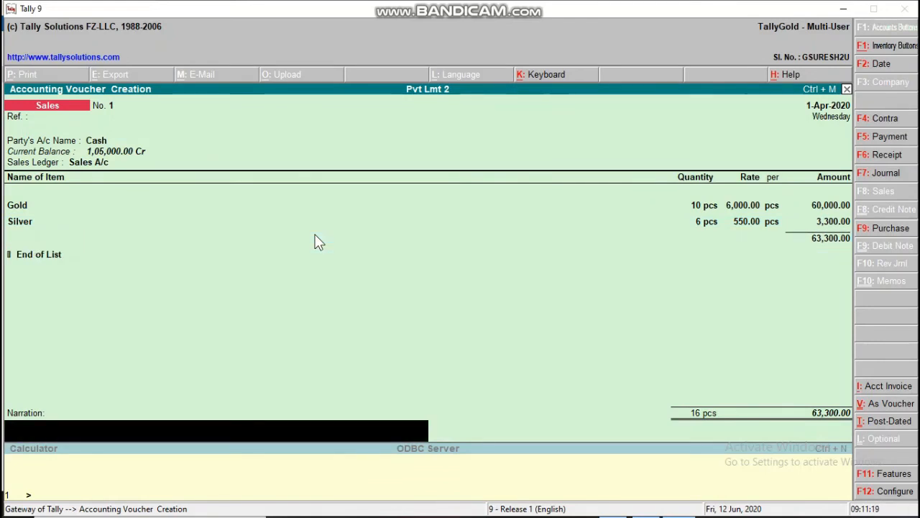
{"action": "type", "text": "being"}
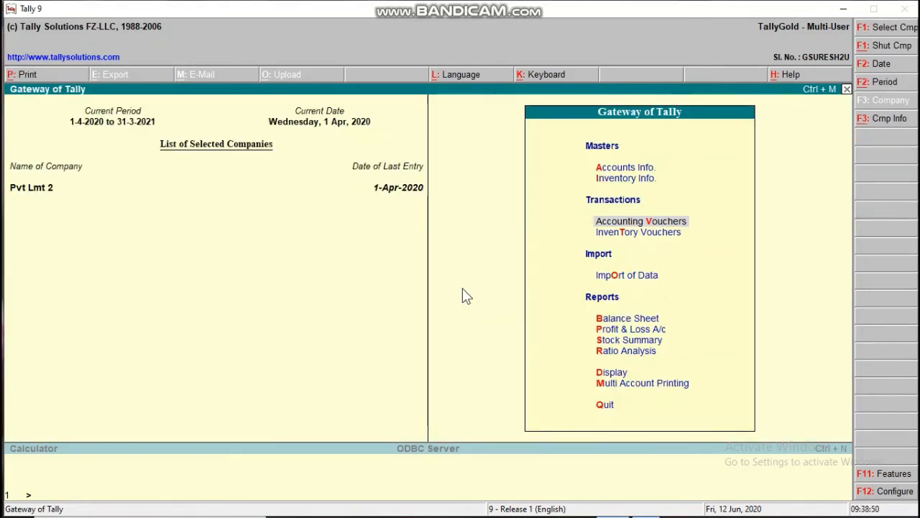
Open the Statements of Inventory reports from the Gateway of Tally
{"action": "key", "text": "Down"}
{"action": "key", "text": "Down"}
{"action": "key", "text": "Down"}
{"action": "key", "text": "Down"}
{"action": "key", "text": "Down"}
{"action": "key", "text": "Down"}
{"action": "key", "text": "Down"}
{"action": "key", "text": "Return"}
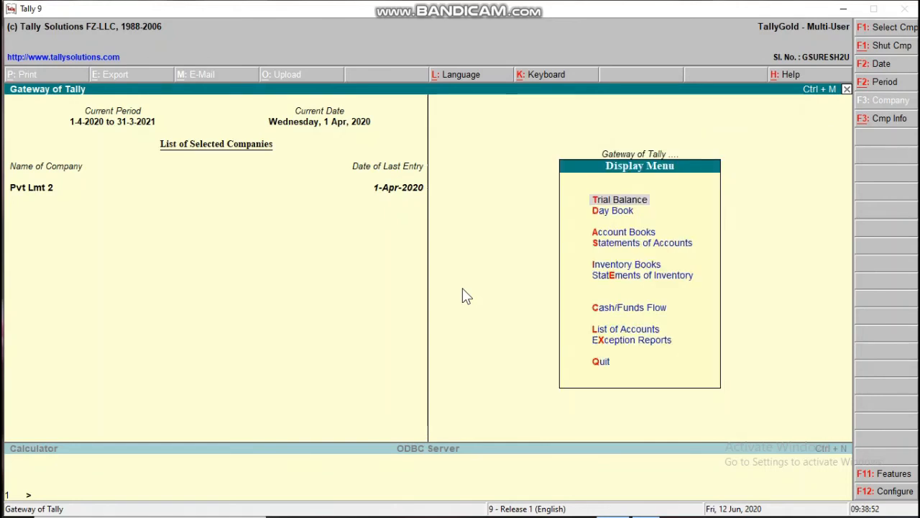
{"action": "key", "text": "Down"}
{"action": "key", "text": "Down"}
{"action": "key", "text": "Down"}
{"action": "key", "text": "Down"}
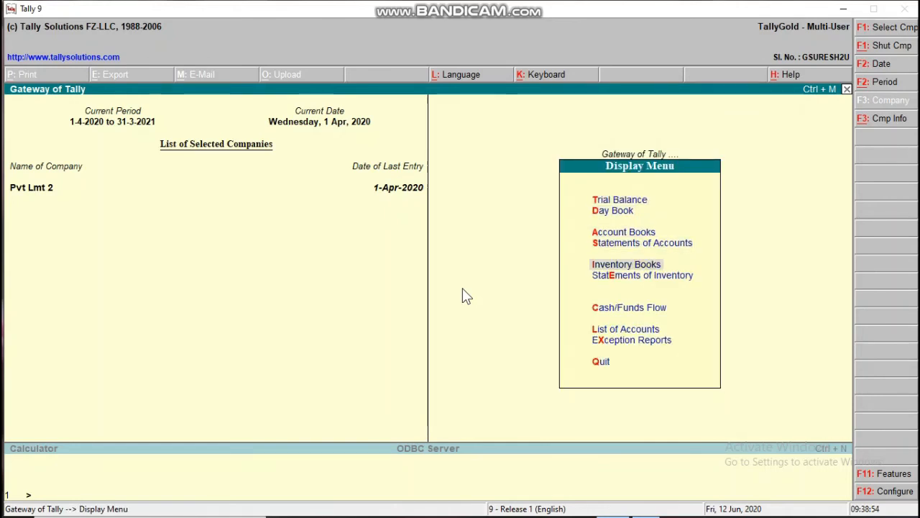
{"action": "key", "text": "Down"}
{"action": "key", "text": "Return"}
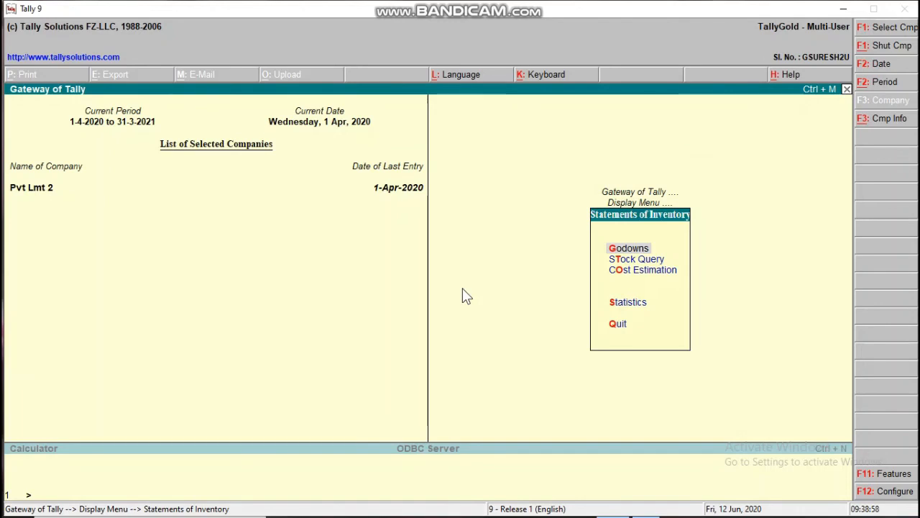
Examine the Agra godown's closing stock after the sale, including the items in its Locks group
{"action": "key", "text": "Return"}
{"action": "key", "text": "Down"}
{"action": "key", "text": "Return"}
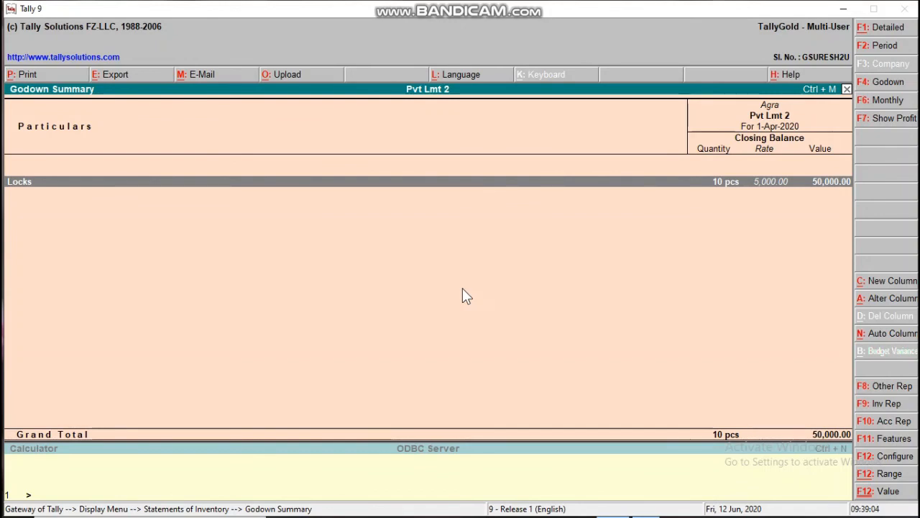
{"action": "key", "text": "Return"}
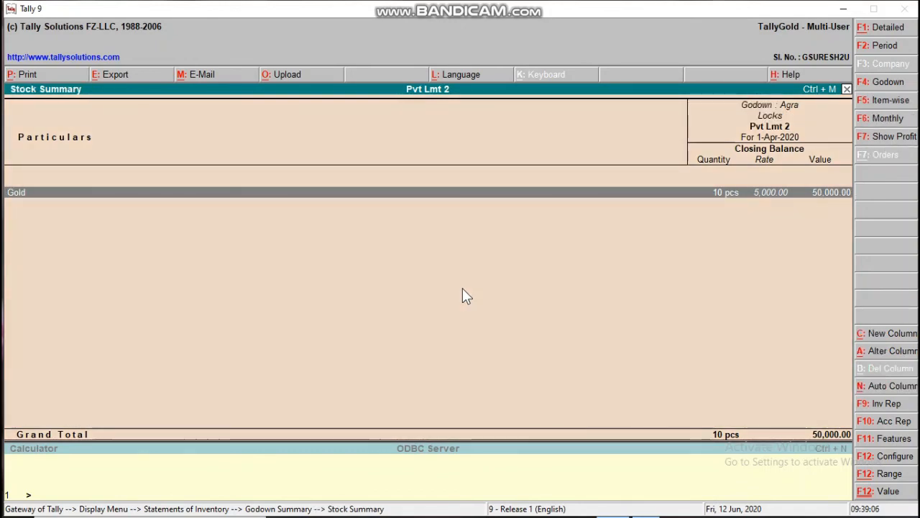
{"action": "key", "text": "Escape"}
{"action": "key", "text": "Escape"}
Examine the Aligarh godown's closing stock in its Locks group, and return to the Display Menu
{"action": "key", "text": "Down"}
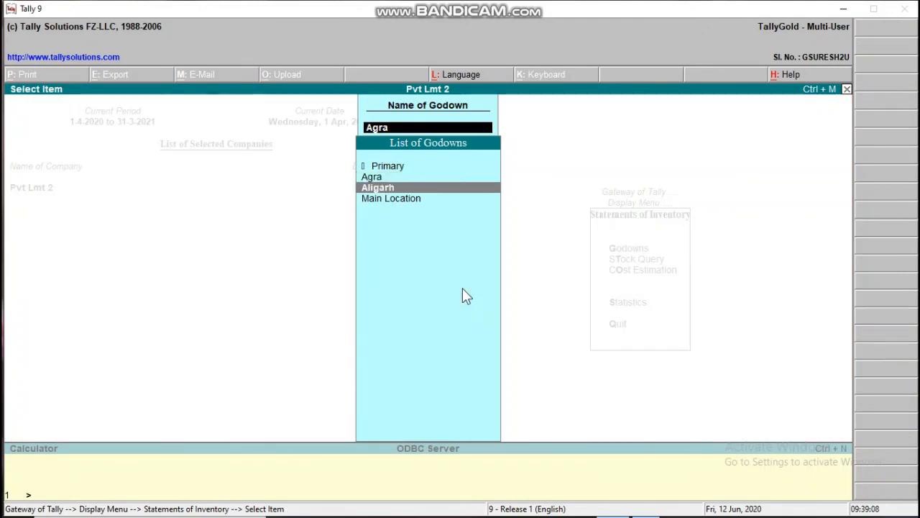
{"action": "key", "text": "Return"}
{"action": "key", "text": "Return"}
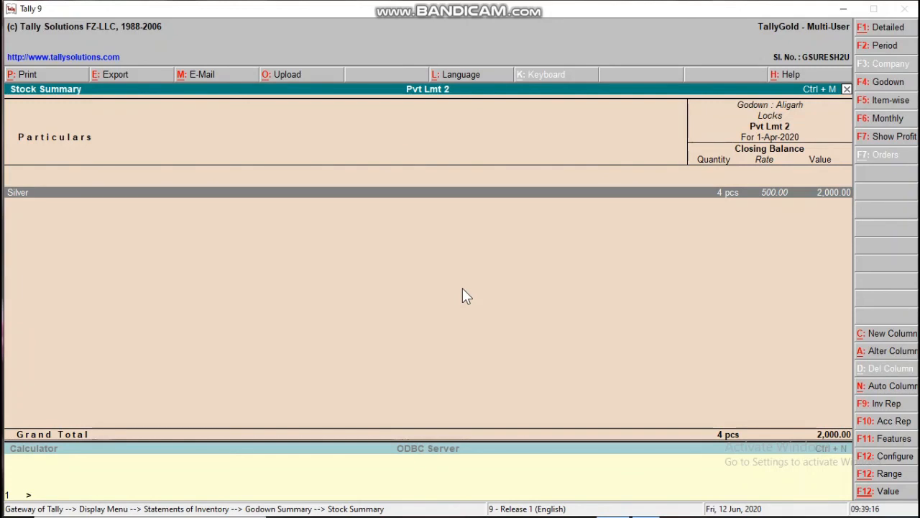
{"action": "key", "text": "Escape"}
{"action": "key", "text": "Escape"}
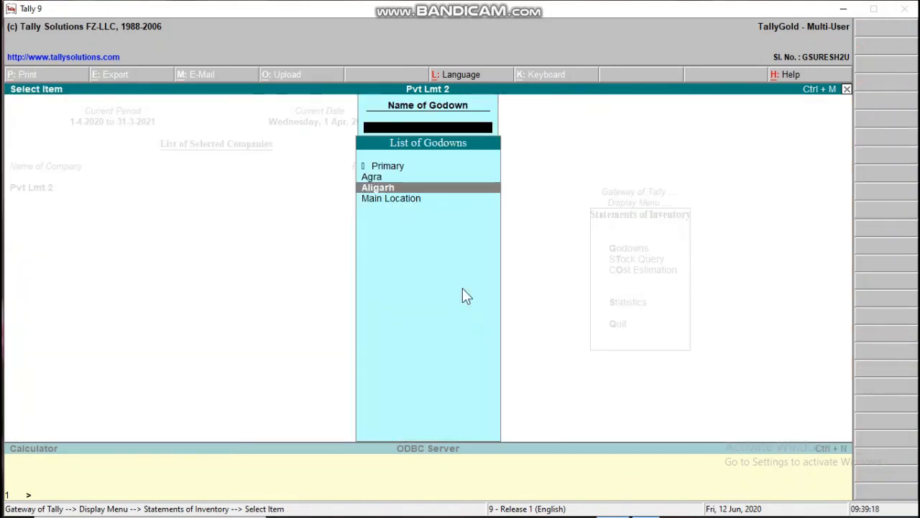
{"action": "key", "text": "Escape"}
{"action": "key", "text": "Escape"}
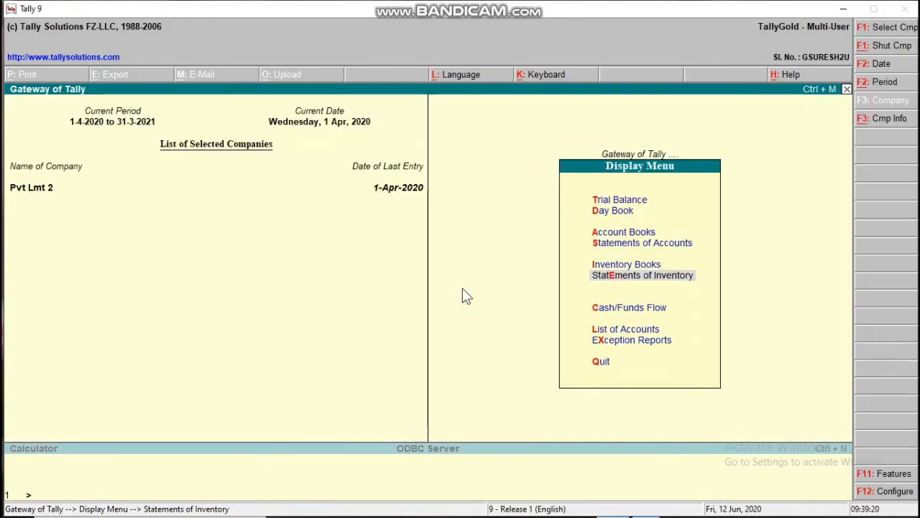
Examine the stock ageing analysis of Gold and Silver in the Locks group, and return to the Inventory Books
{"action": "key", "text": "Up"}
{"action": "key", "text": "Return"}
{"action": "key", "text": "Down"}
{"action": "key", "text": "Down"}
{"action": "key", "text": "Down"}
{"action": "key", "text": "Down"}
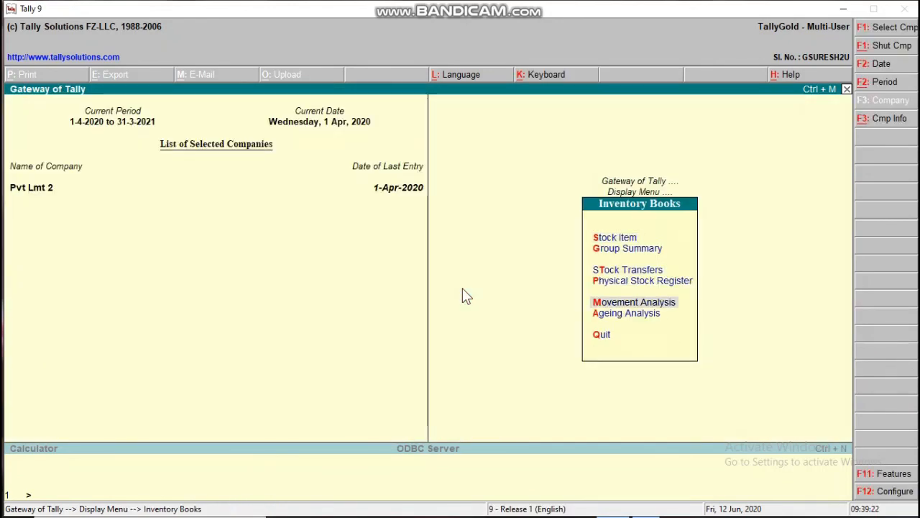
{"action": "key", "text": "Down"}
{"action": "key", "text": "Return"}
{"action": "key", "text": "Down"}
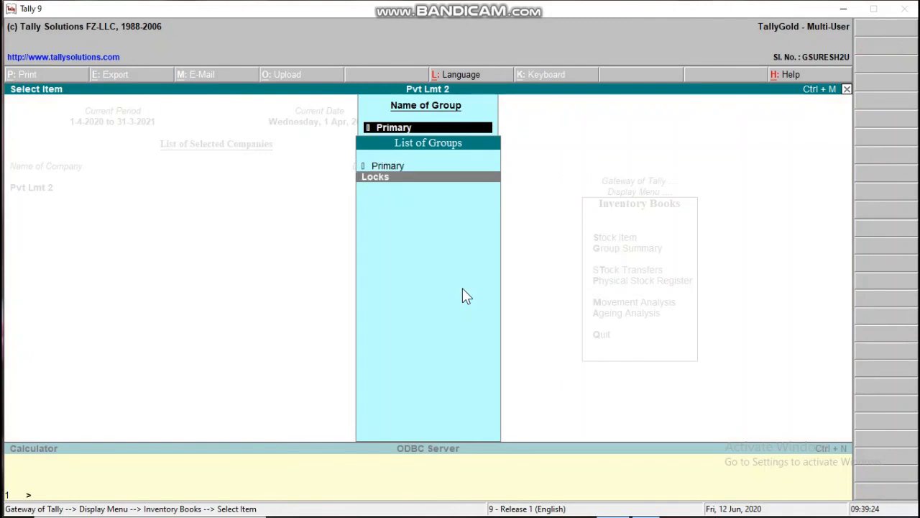
{"action": "key", "text": "Return"}
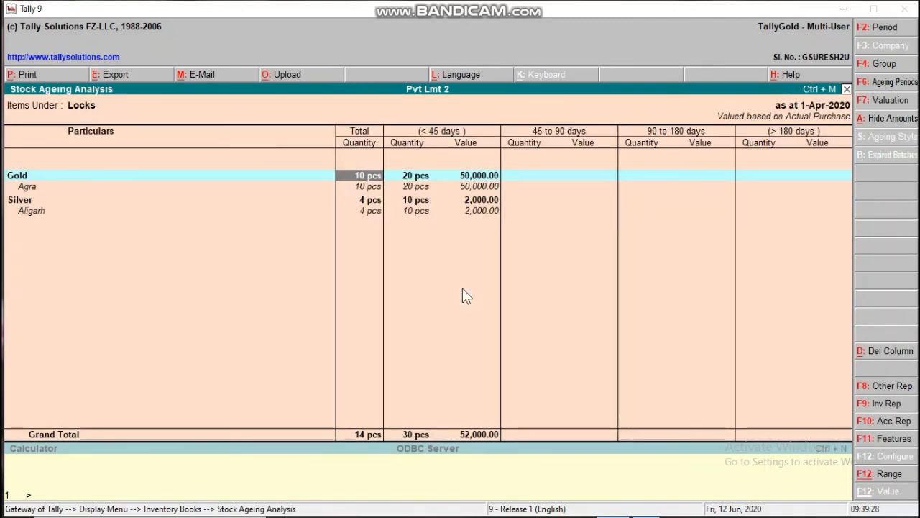
{"action": "key", "text": "Down"}
{"action": "key", "text": "Down"}
{"action": "key", "text": "Up"}
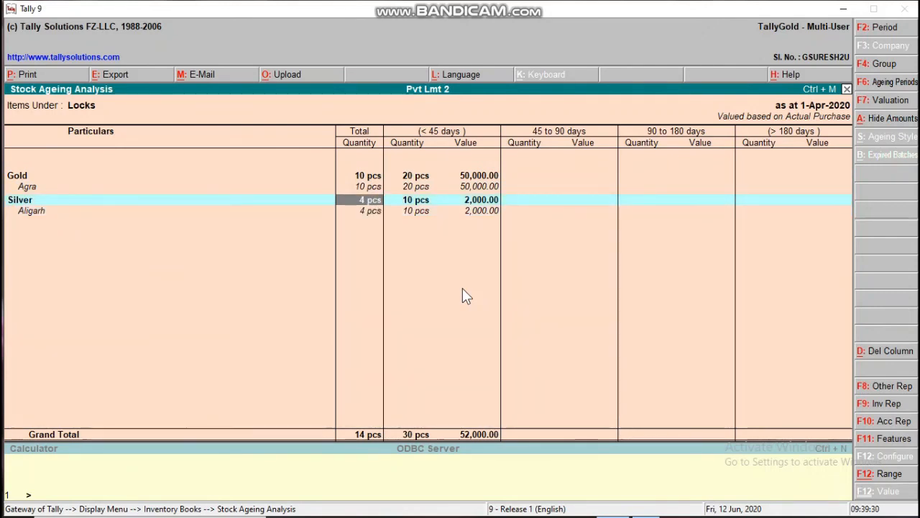
{"action": "key", "text": "Escape"}
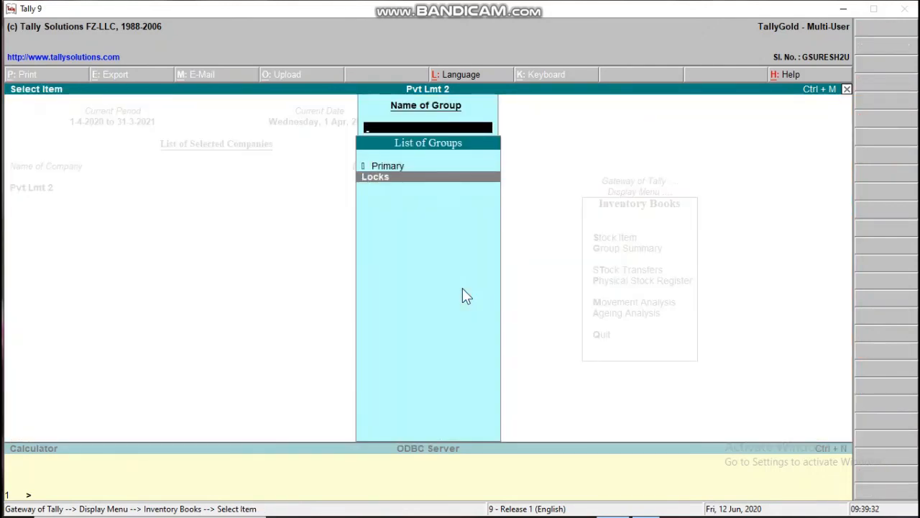
{"action": "key", "text": "Escape"}
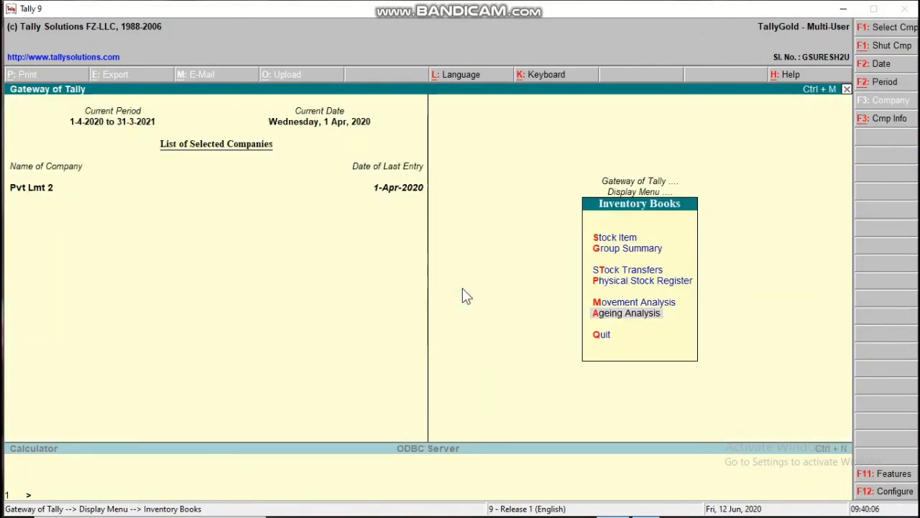